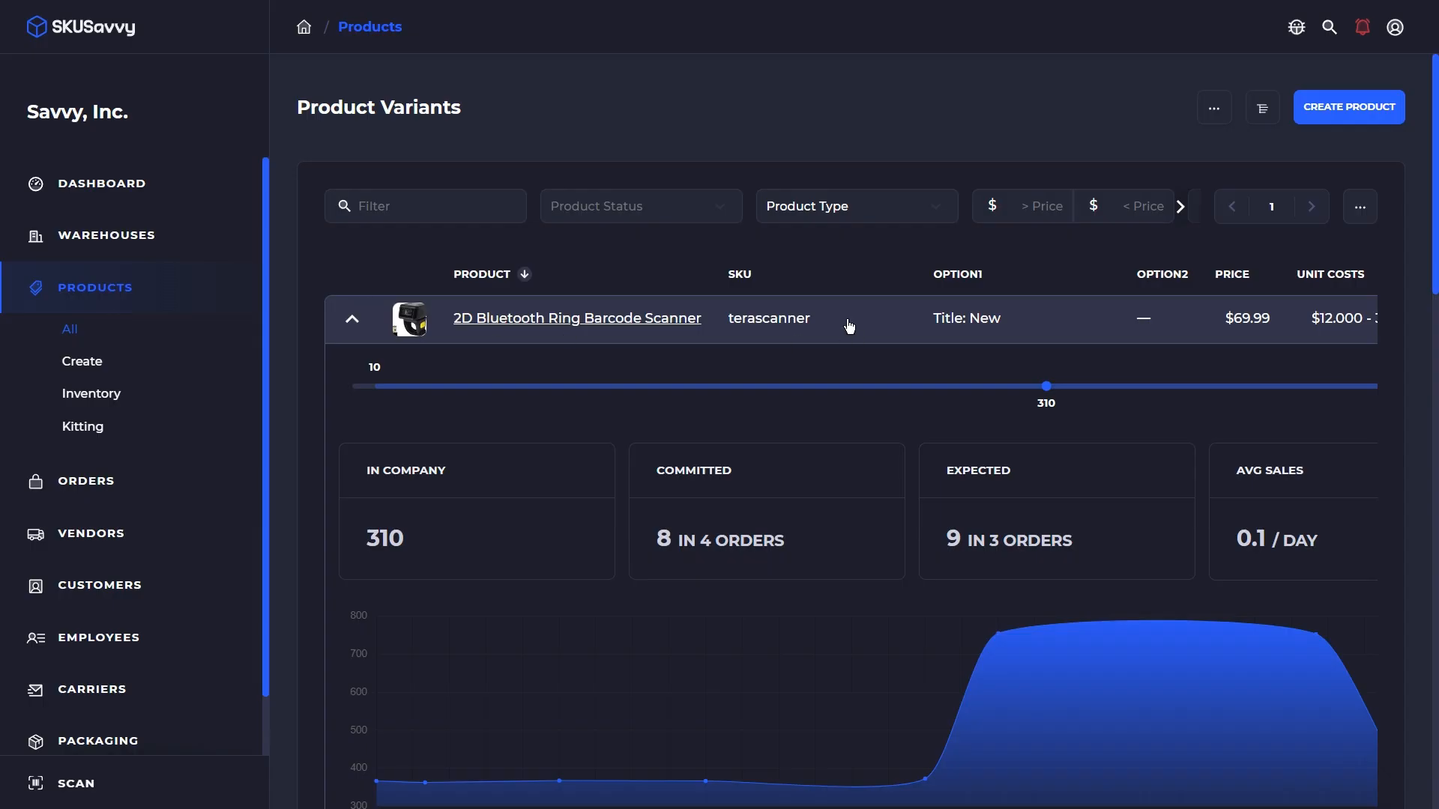
- Examine the 2D Bluetooth Ring Barcode Scanner's stock figures, sales chart and bin quantities per warehouse, and collapse its details
{"action": "scroll", "coordinate": [864, 409], "scroll_direction": "down", "scroll_amount": 3}
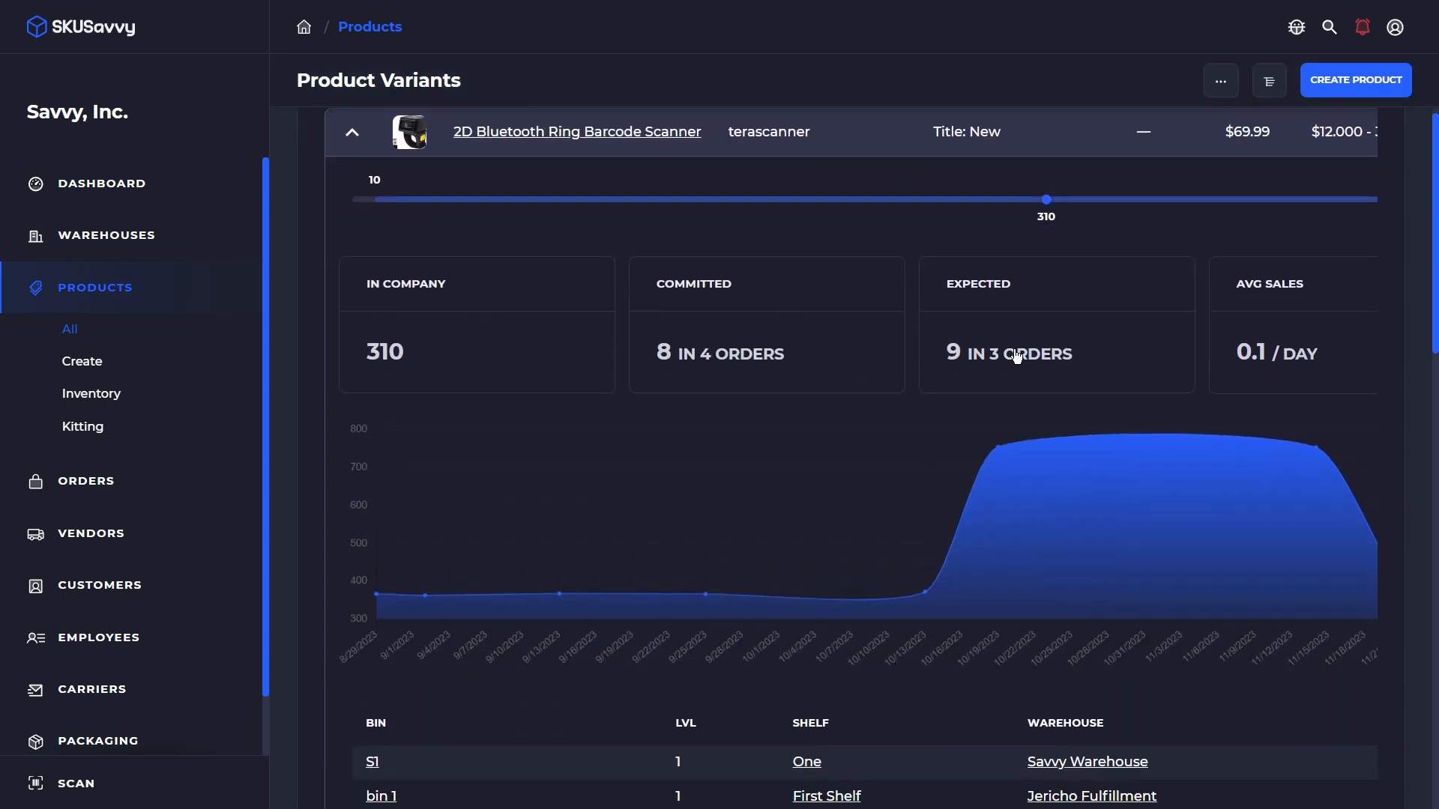
{"action": "scroll", "coordinate": [1021, 358], "scroll_direction": "down", "scroll_amount": 3}
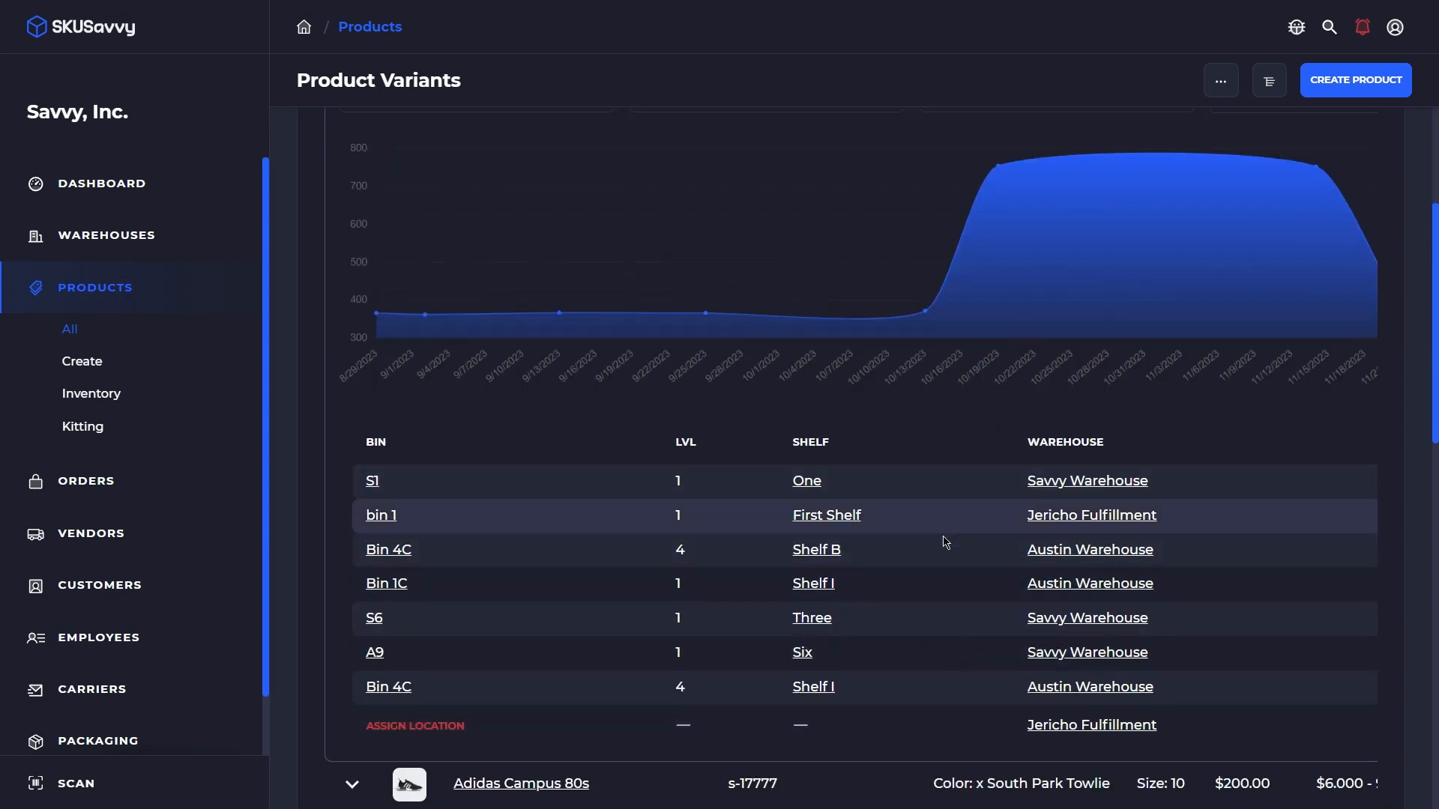
{"action": "scroll", "coordinate": [933, 588], "scroll_direction": "right", "scroll_amount": 2}
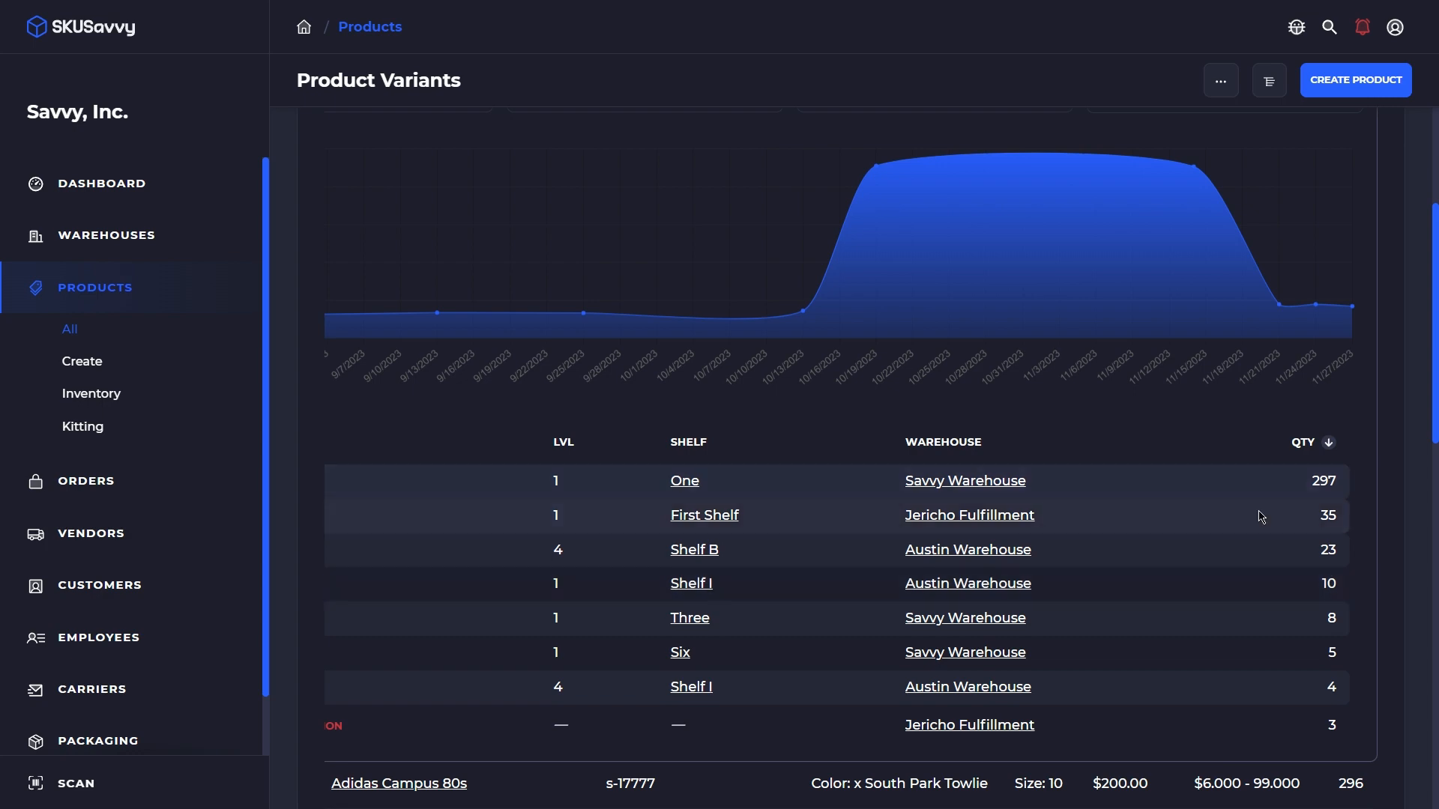
{"action": "scroll", "coordinate": [1227, 459], "scroll_direction": "up", "scroll_amount": 5}
{"action": "scroll", "coordinate": [1104, 515], "scroll_direction": "up", "scroll_amount": 1}
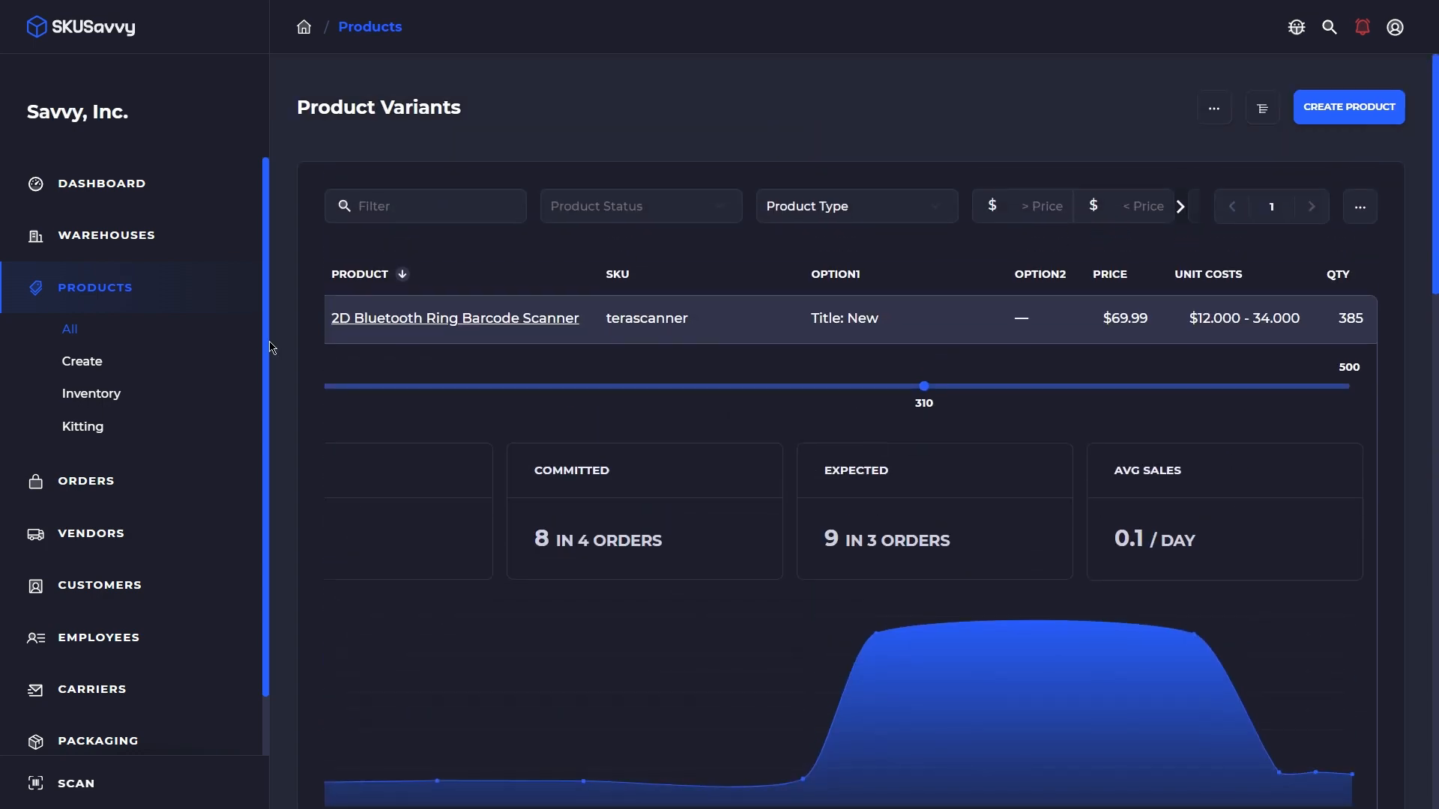
{"action": "scroll", "coordinate": [599, 378], "scroll_direction": "left", "scroll_amount": 2}
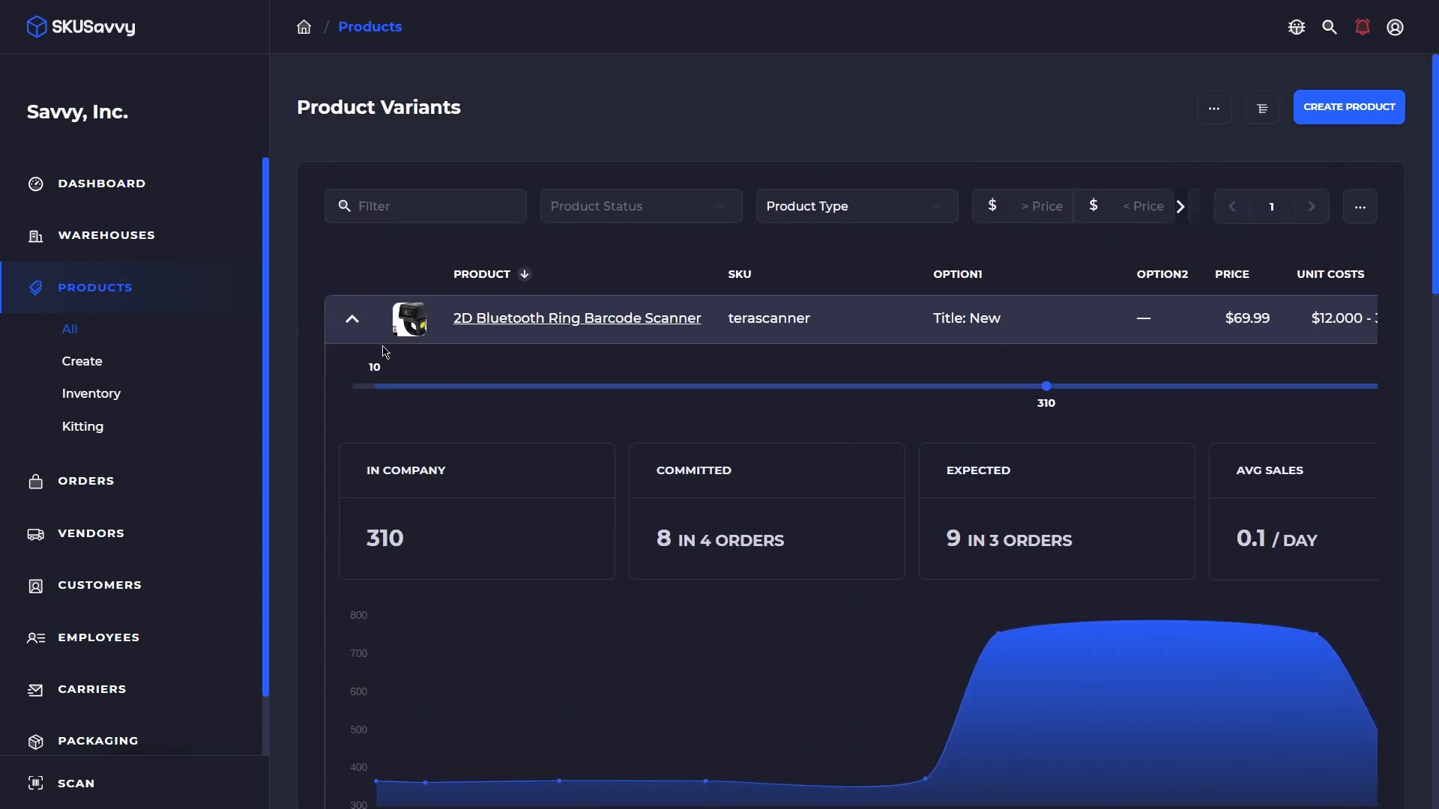
{"action": "left_click", "coordinate": [347, 320]}
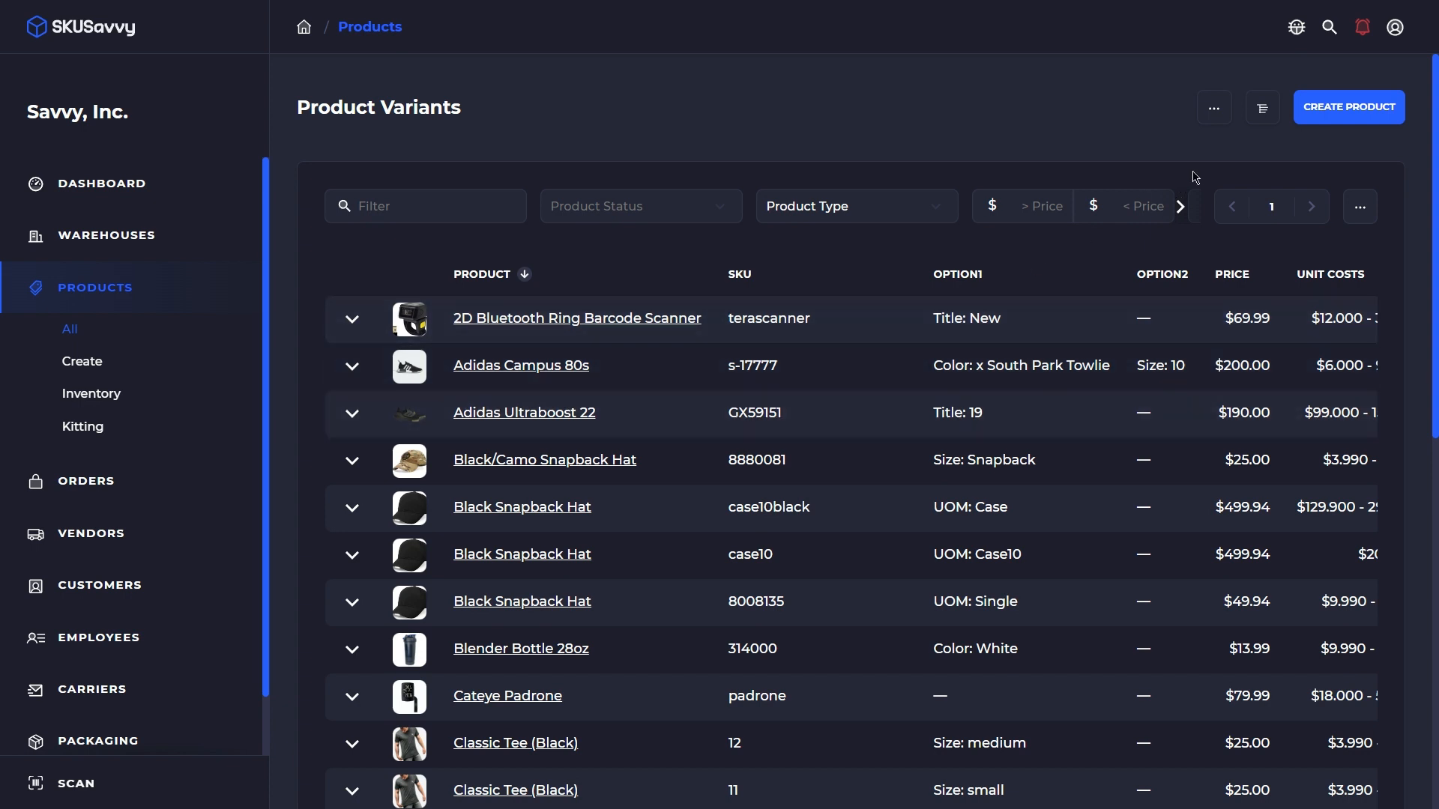
- Show the list grouped by product and expand the Black Snapback Hat to view its variants
{"action": "left_click", "coordinate": [1265, 111]}
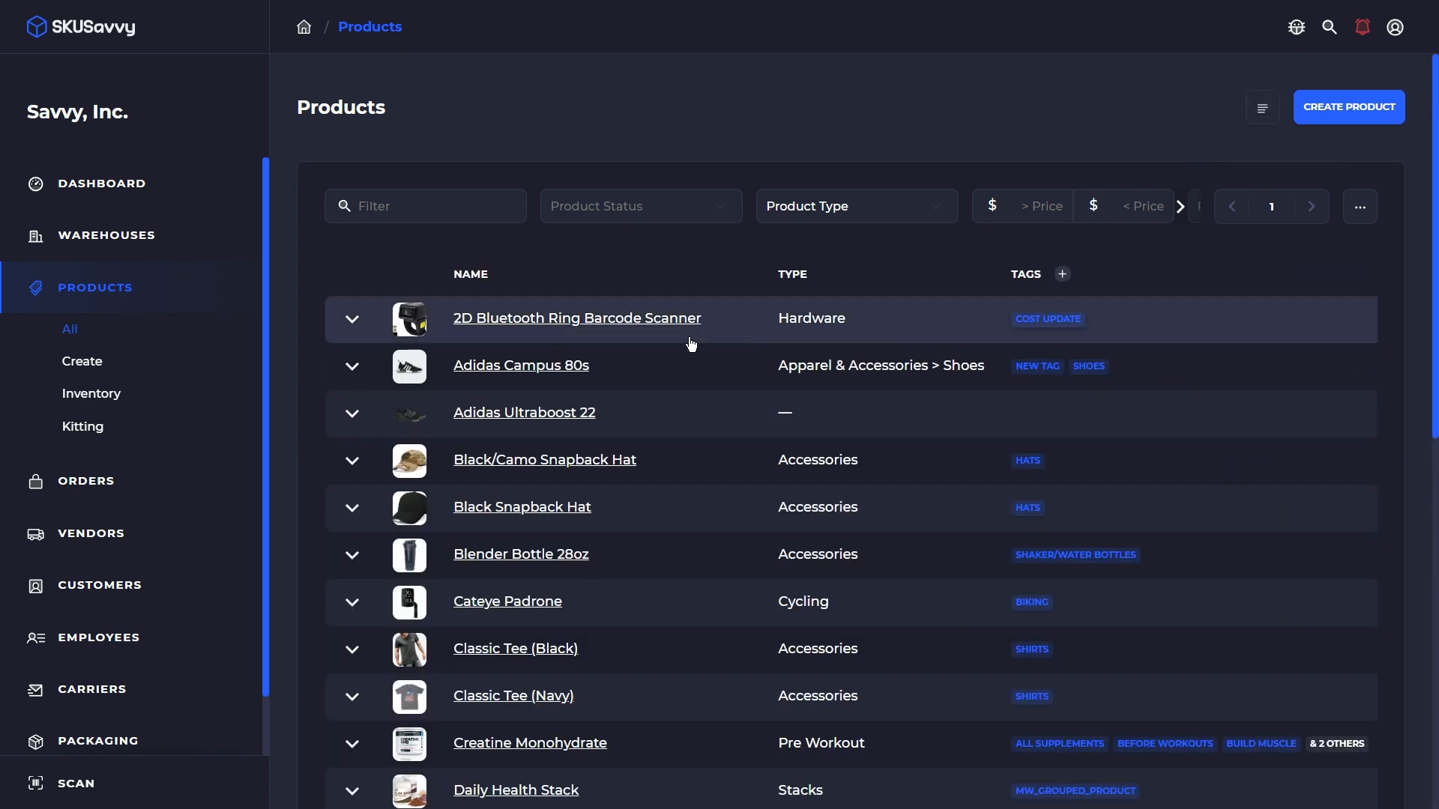
{"action": "left_click", "coordinate": [352, 322]}
{"action": "left_click", "coordinate": [351, 324]}
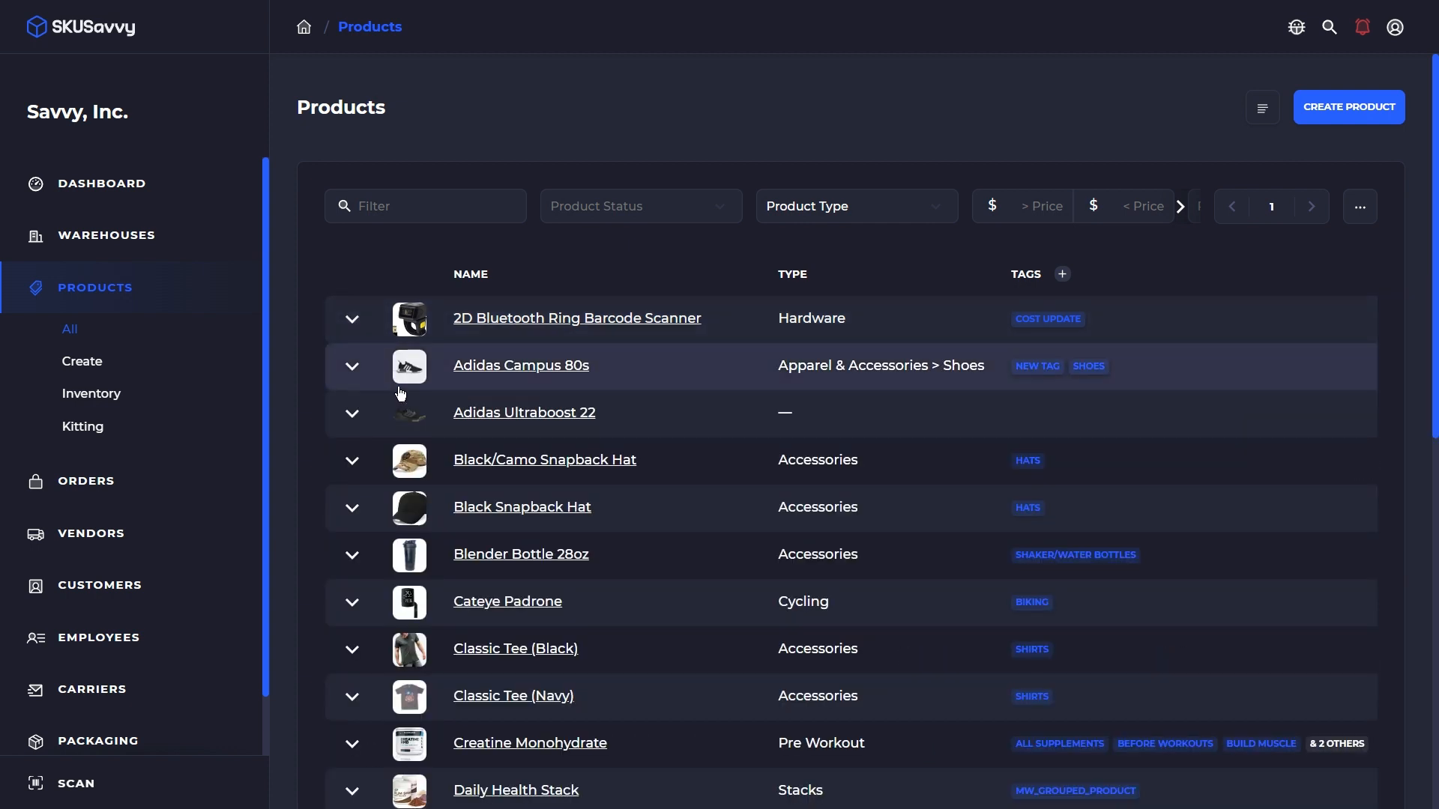
{"action": "left_click", "coordinate": [352, 513]}
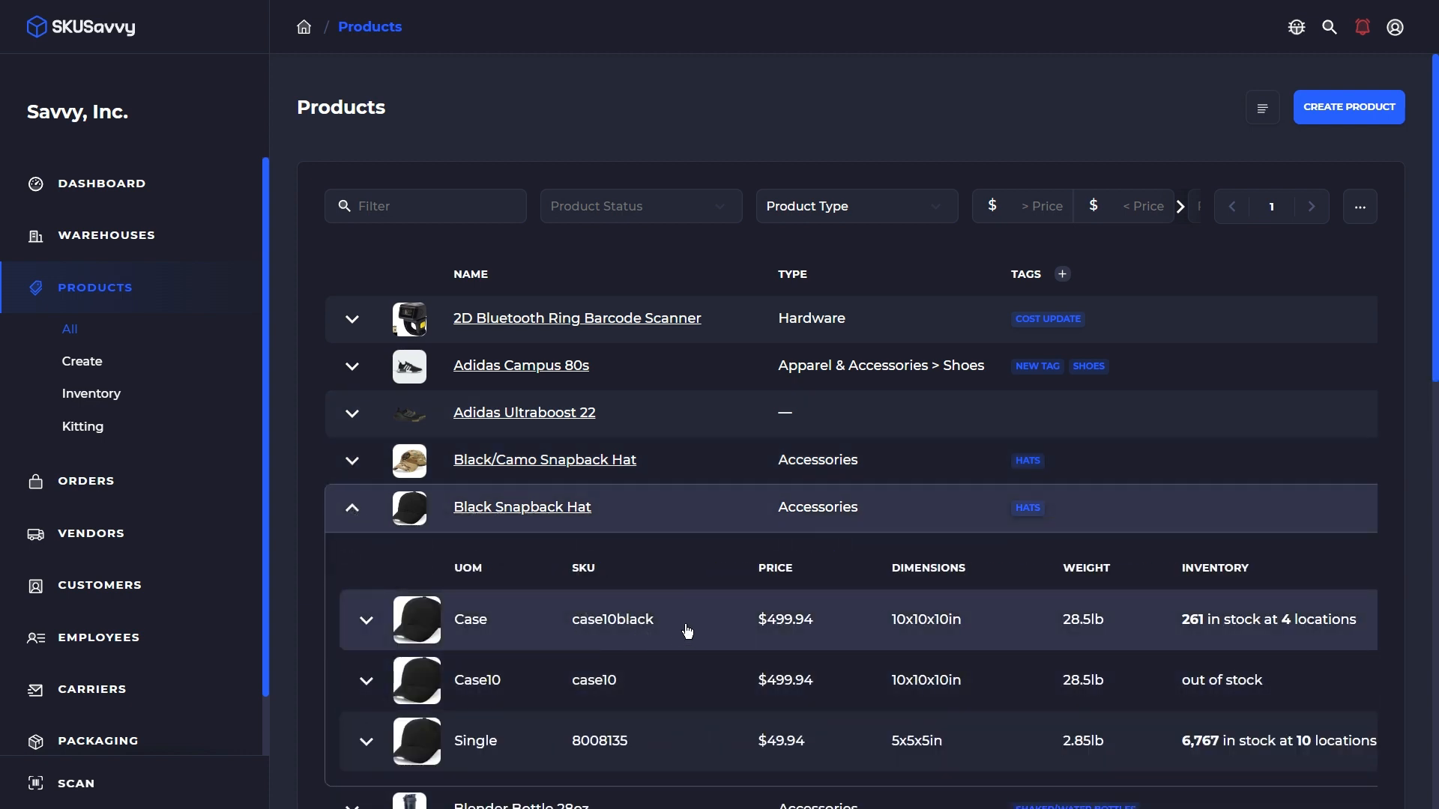
- Return to the product variants list and review which table fields can be displayed
{"action": "left_click", "coordinate": [1268, 118]}
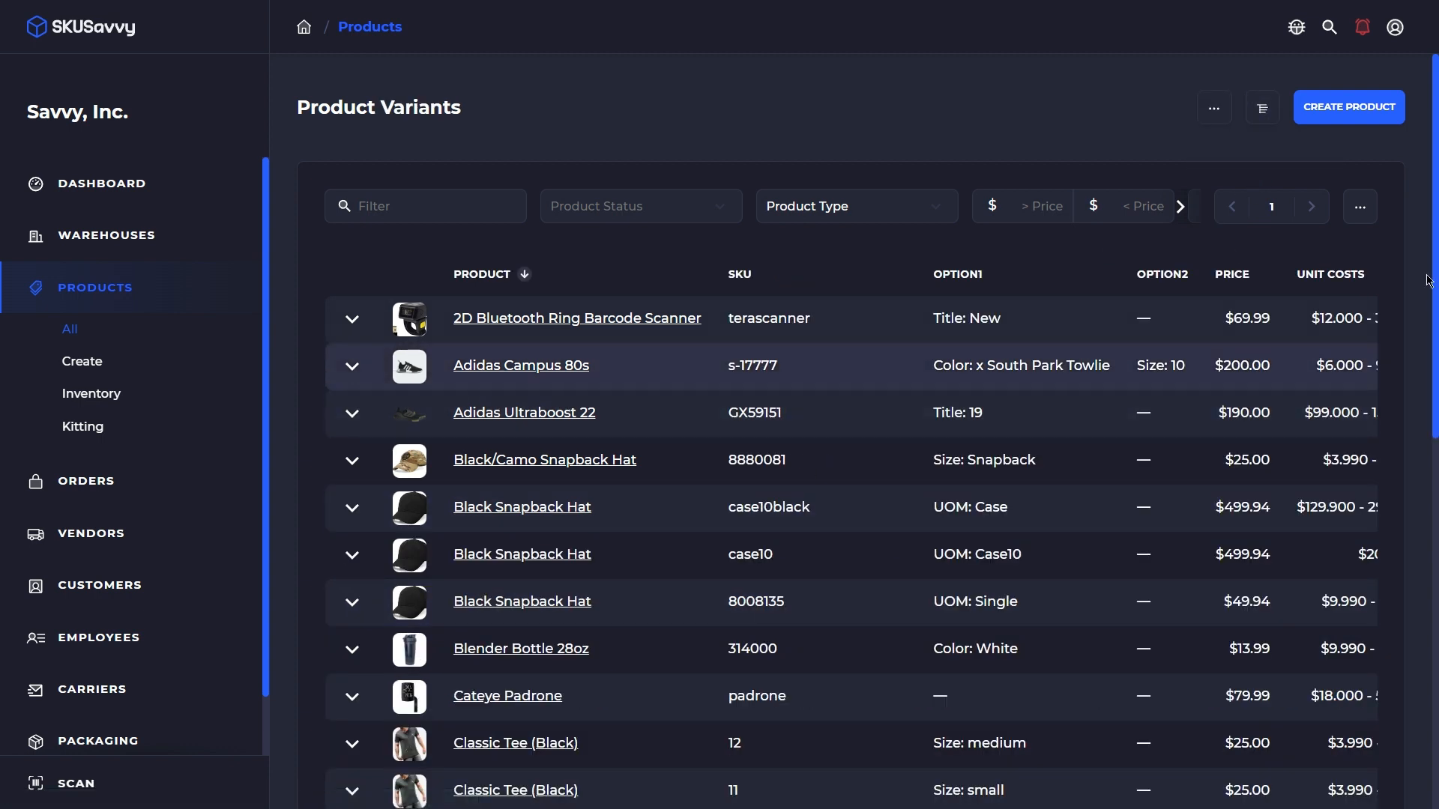
{"action": "left_click", "coordinate": [1360, 207]}
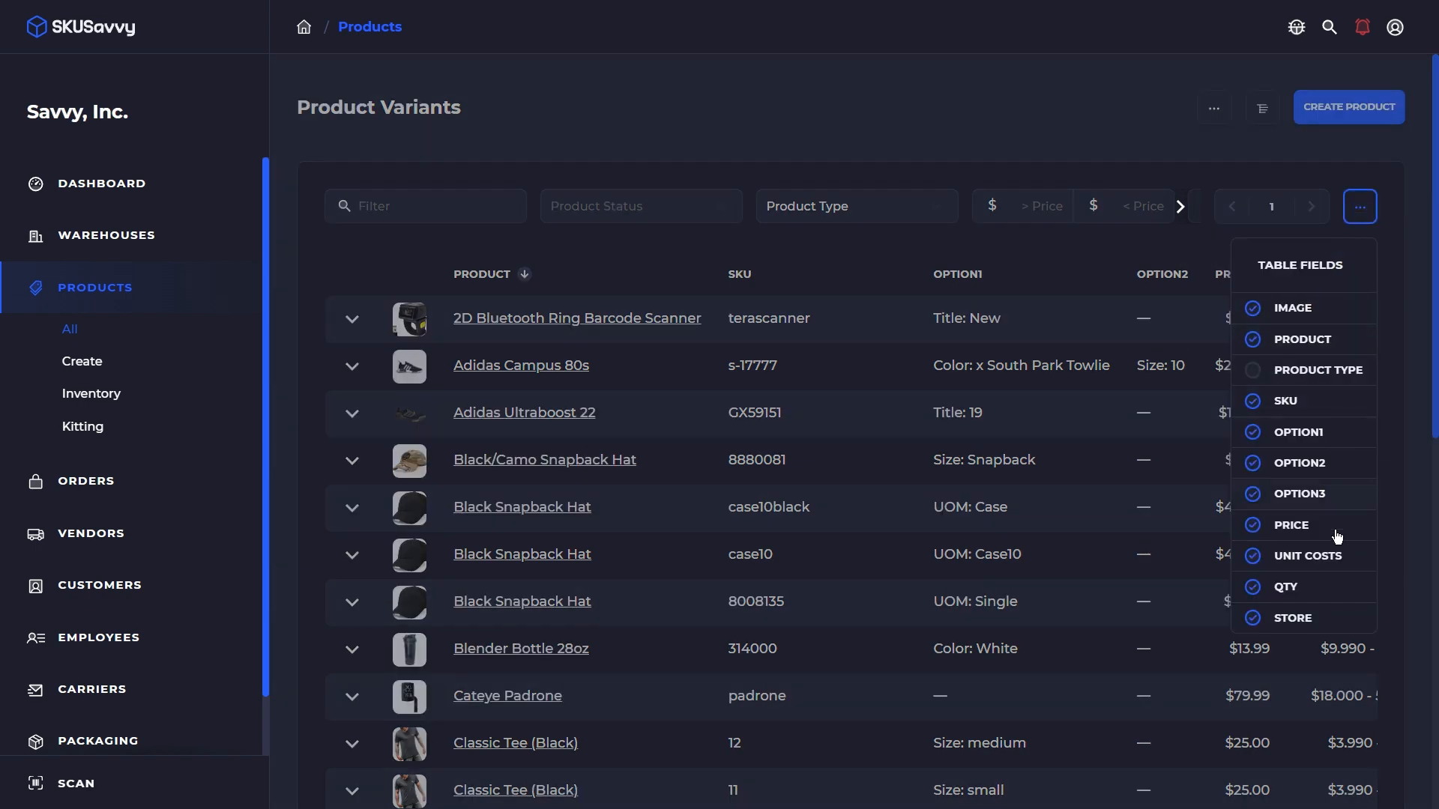
{"action": "left_click", "coordinate": [1388, 292]}
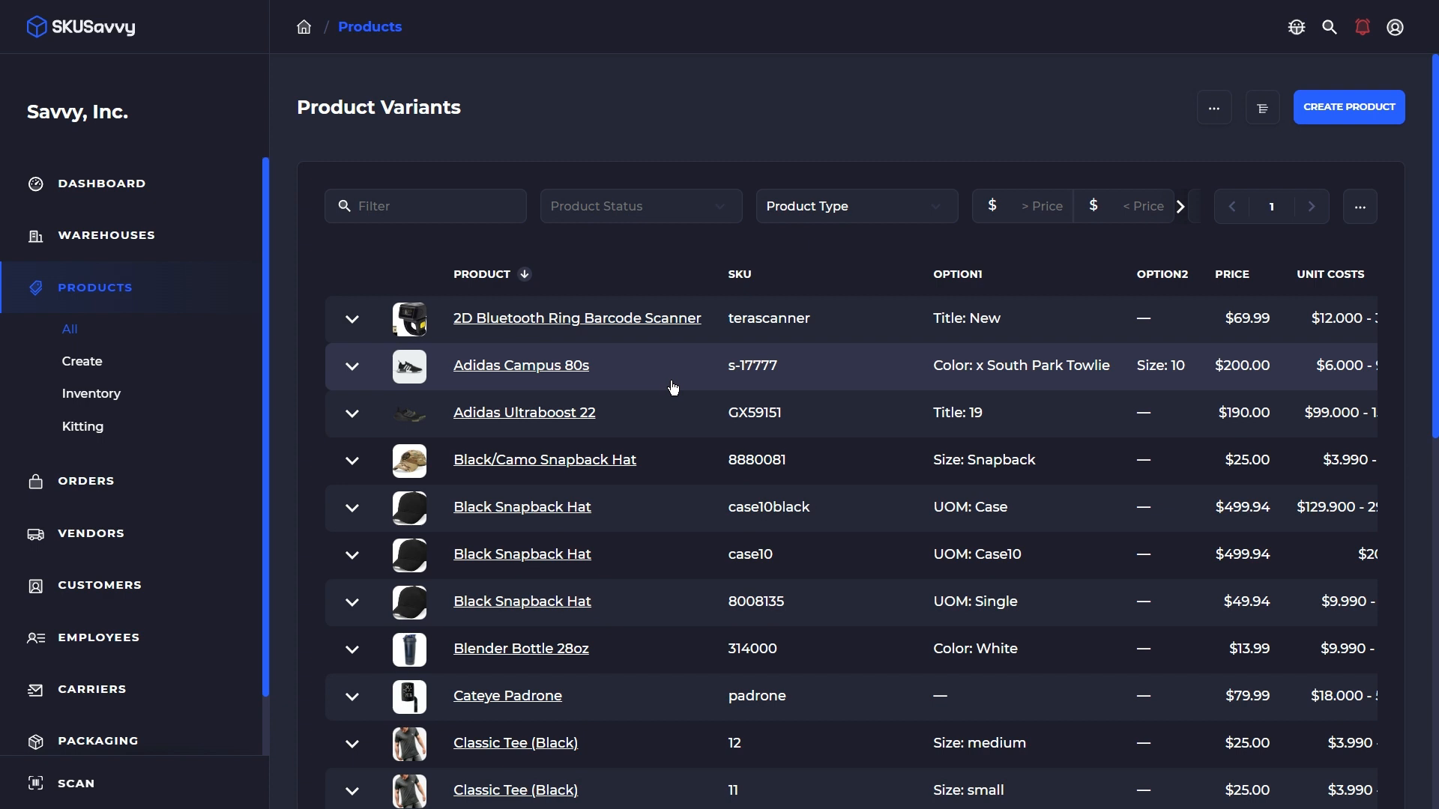
- Switch to Shopify, rename the 2D Bluetooth Ring Barcode Scanner as "Savvy 2D Bluetooth Ring Barcode Scanner" and save the product
{"action": "key", "text": "ctrl+Tab"}
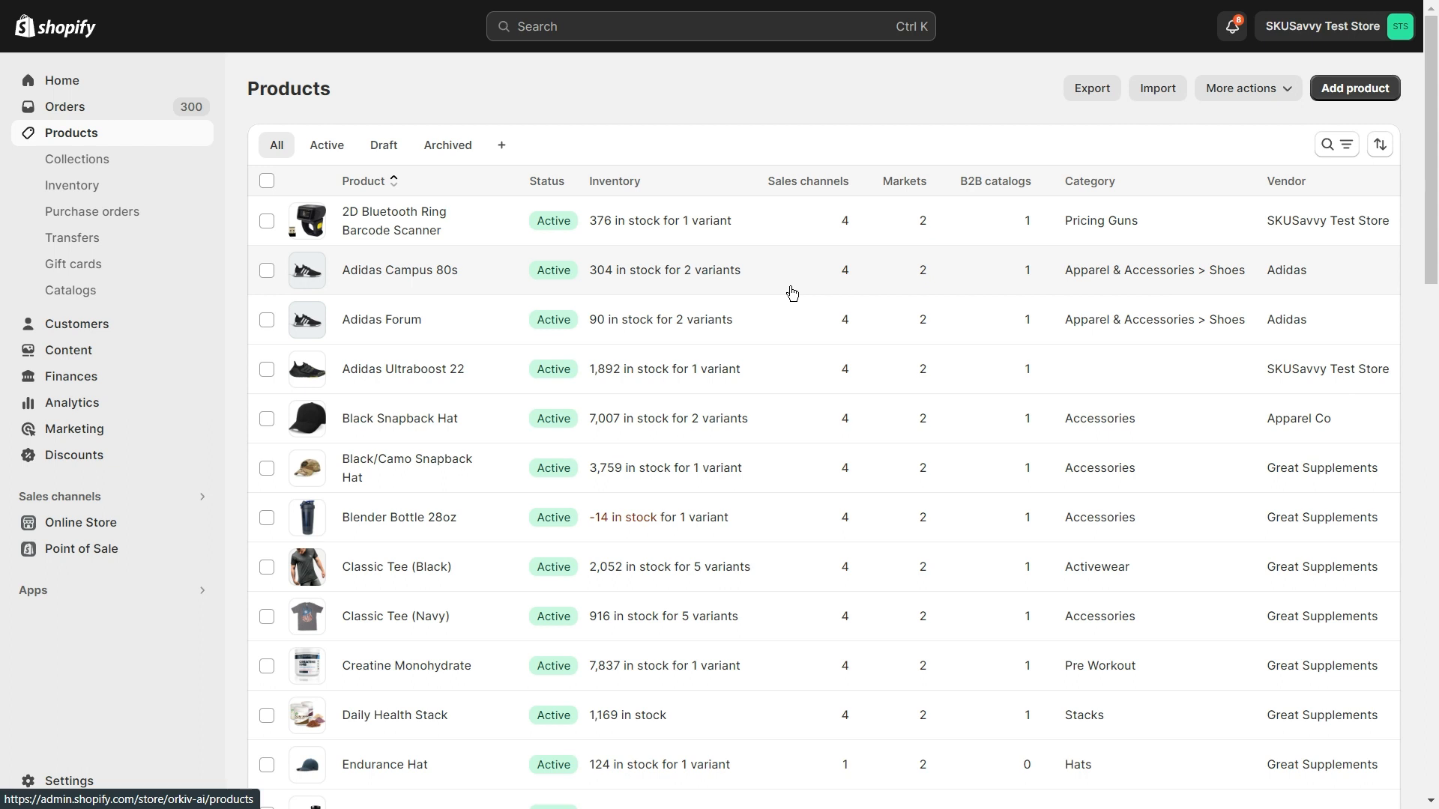
{"action": "left_click", "coordinate": [417, 223]}
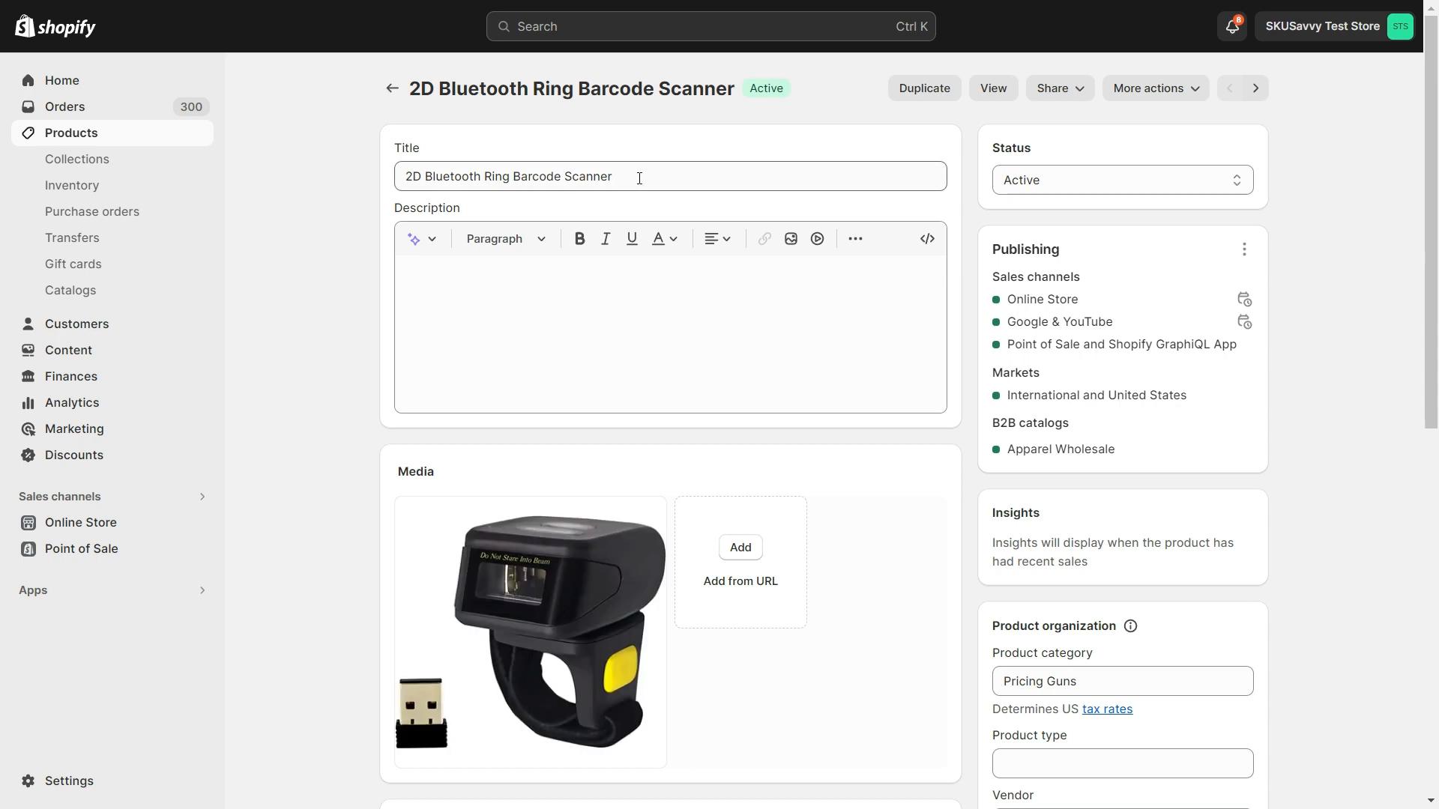
{"action": "left_click_drag", "start_coordinate": [636, 176], "coordinate": [564, 176]}
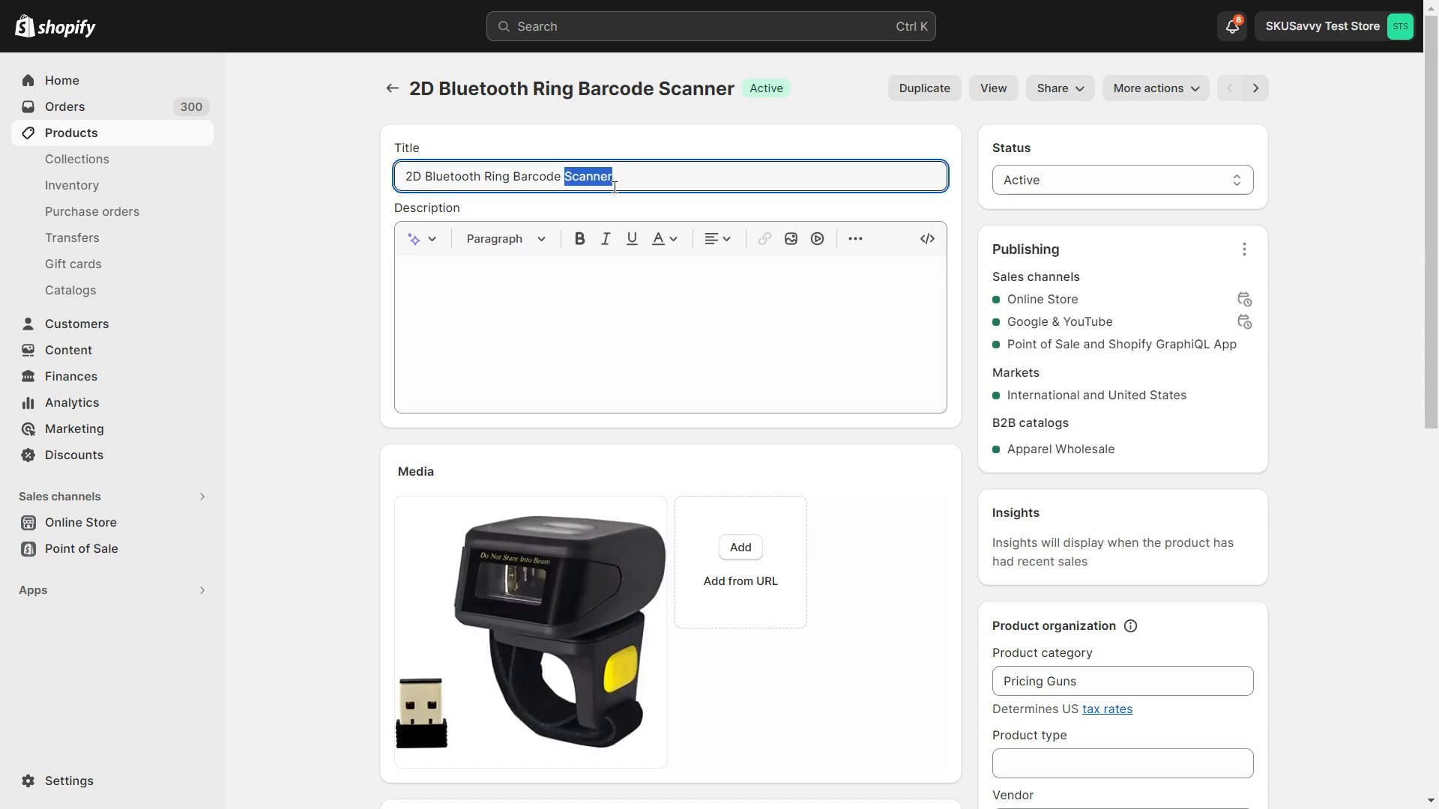
{"action": "left_click", "coordinate": [398, 174]}
{"action": "type", "text": "Savvy"}
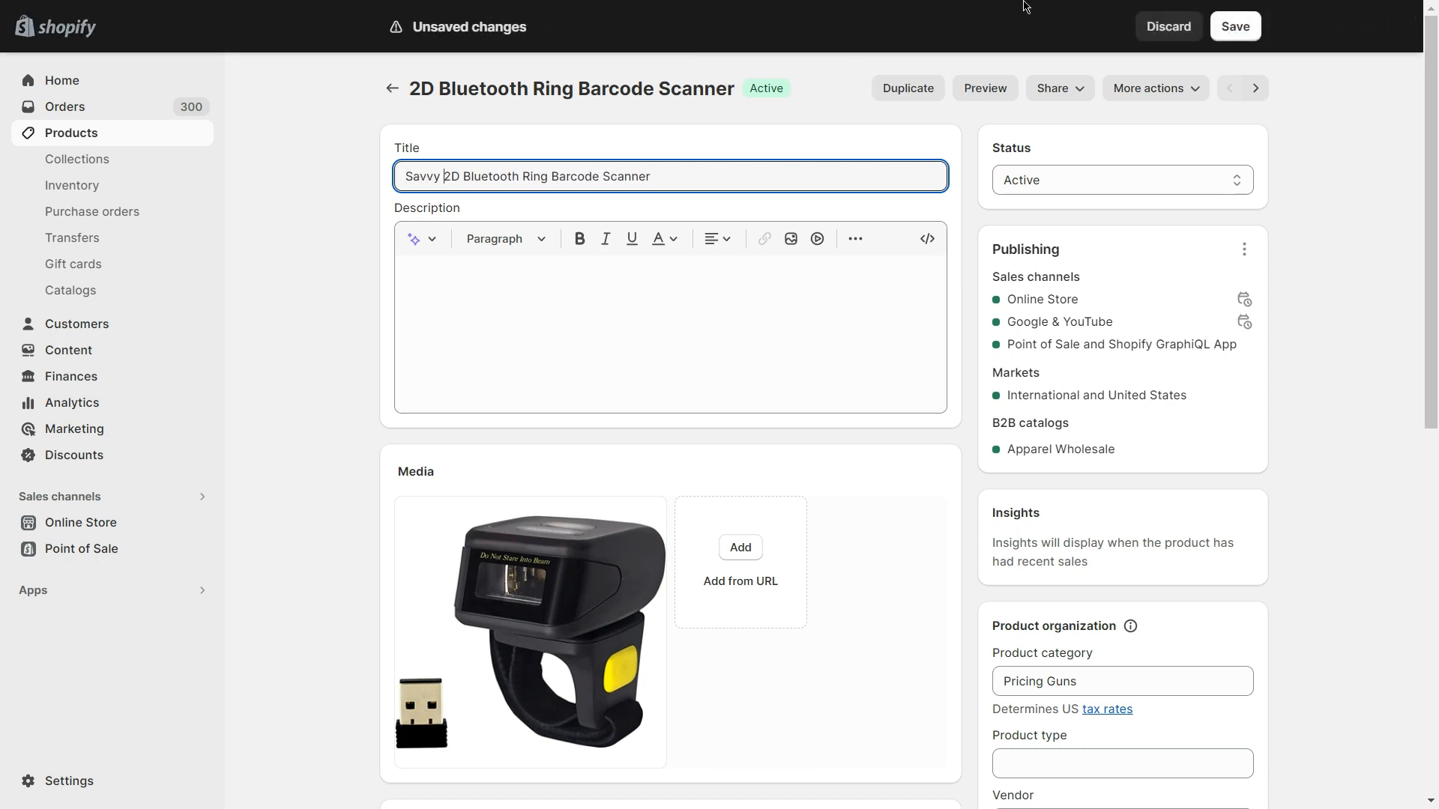
{"action": "left_click", "coordinate": [1248, 33]}
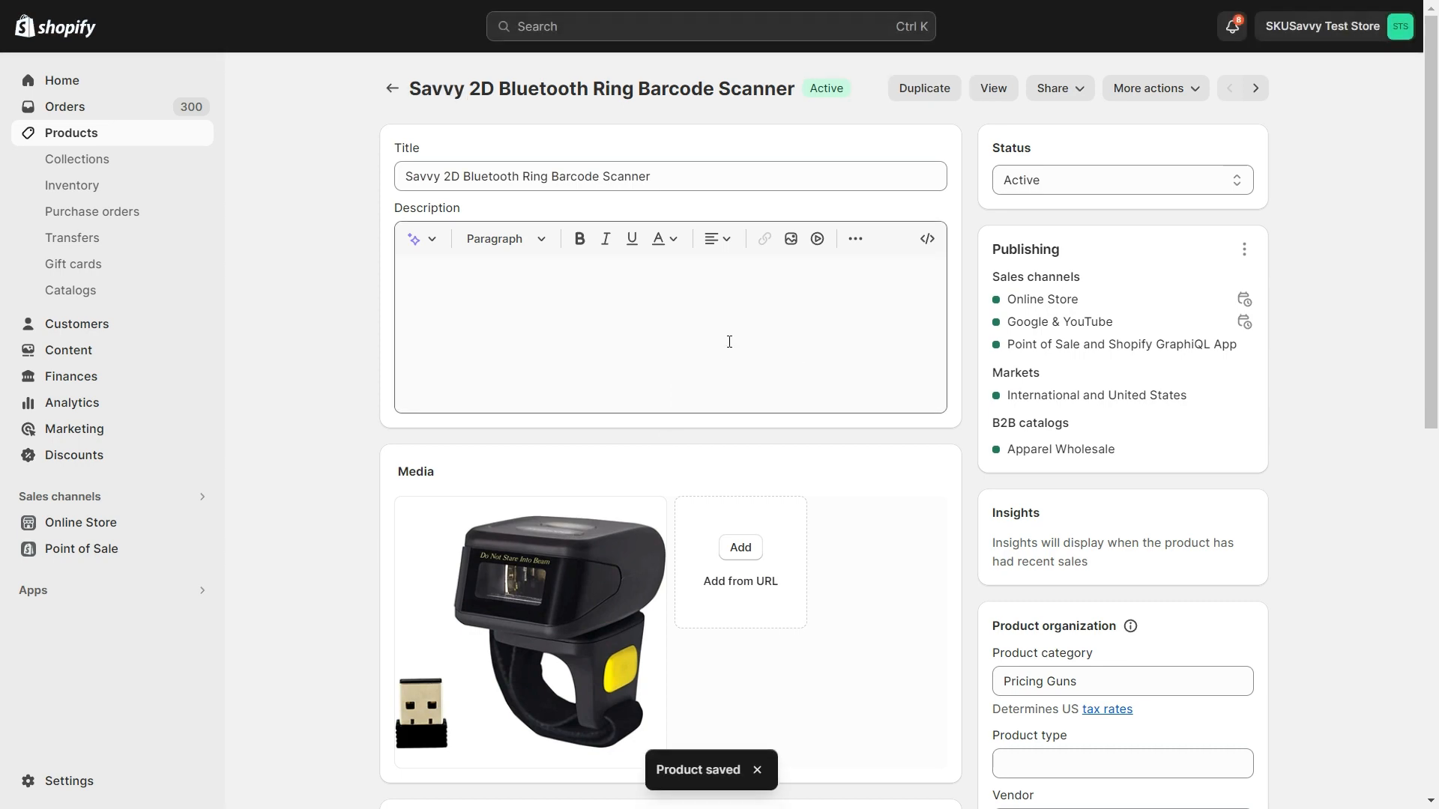
- Switch to SKUSavvy and refresh the products list by visiting the outbound orders and reopening it
{"action": "key", "text": "ctrl+Tab"}
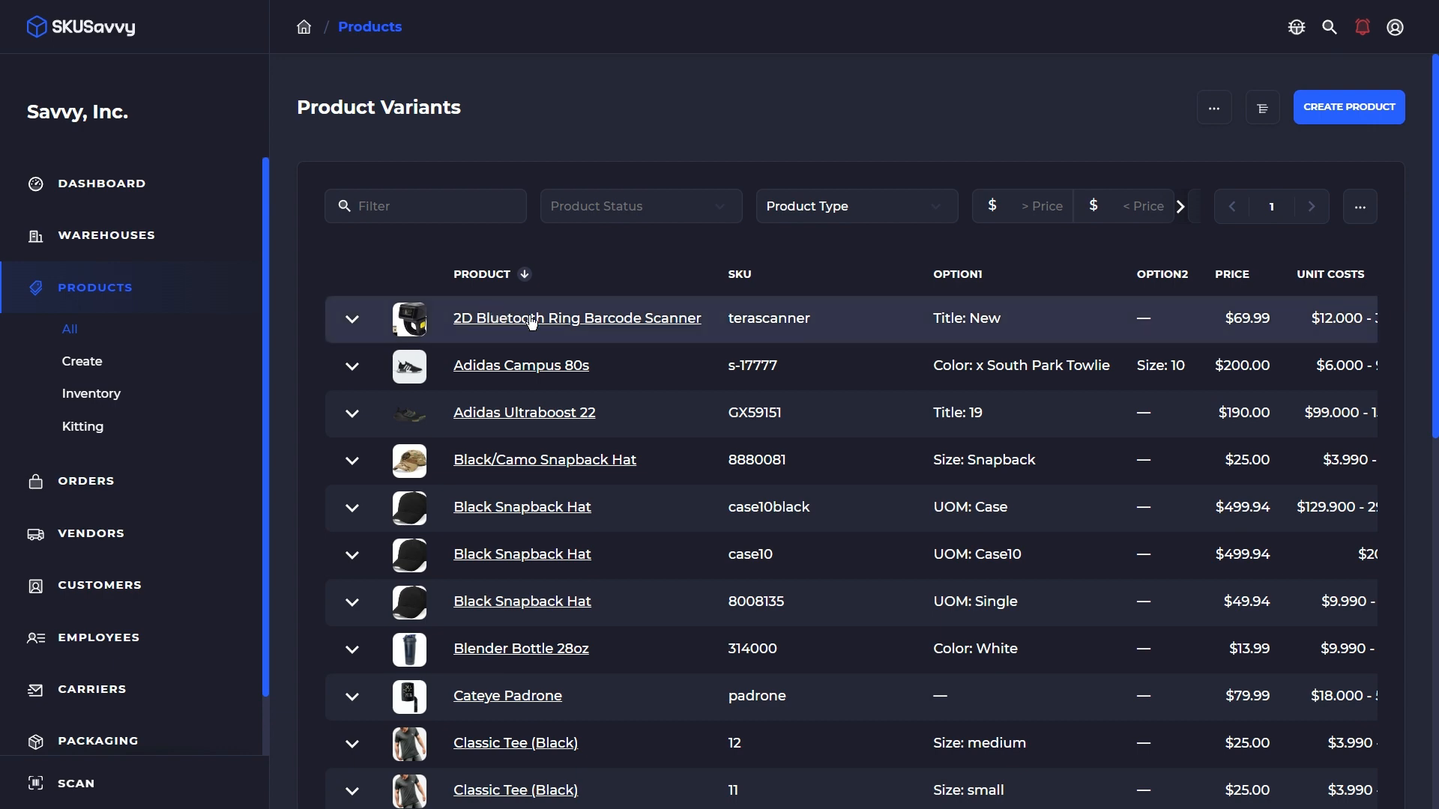
{"action": "left_click", "coordinate": [96, 473]}
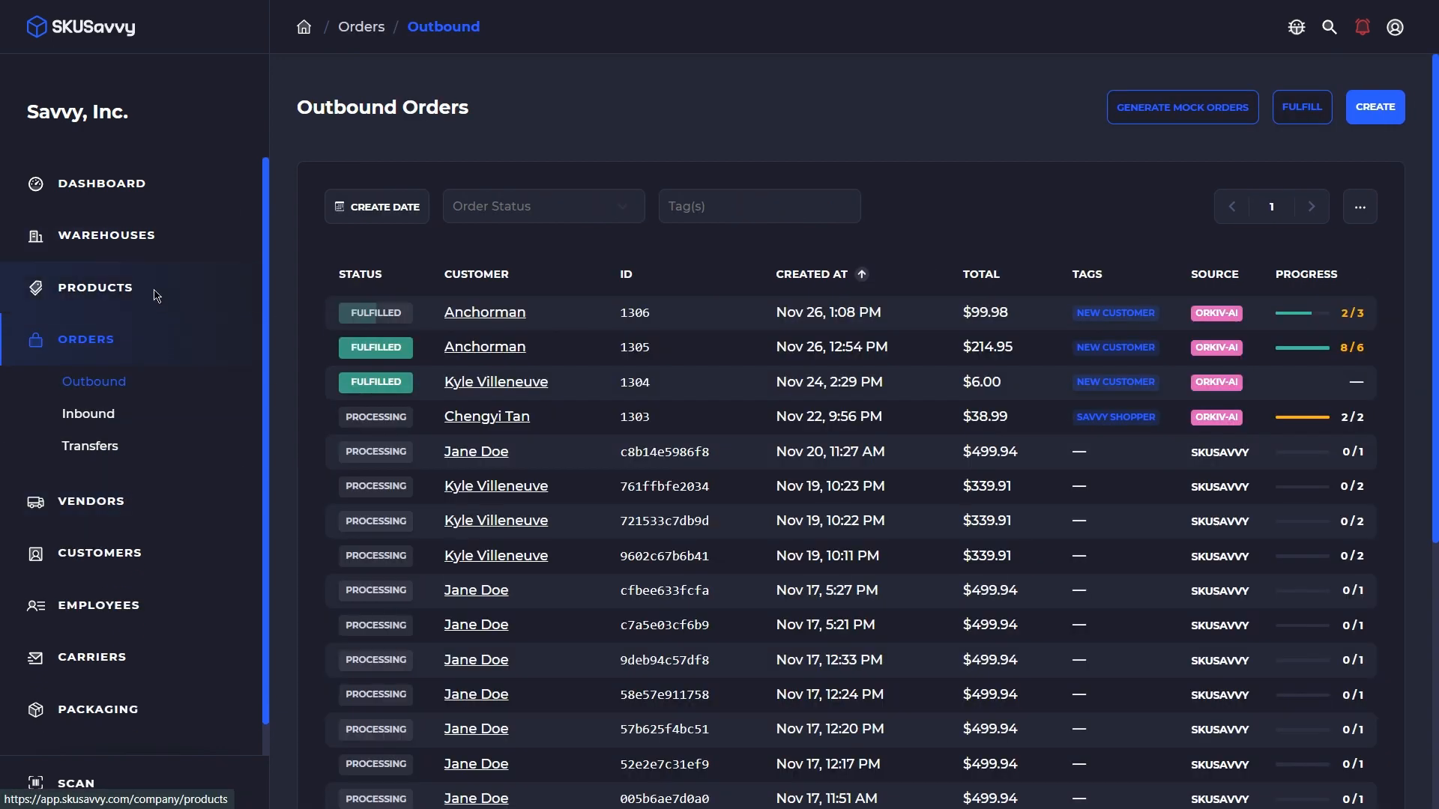
{"action": "left_click", "coordinate": [157, 295]}
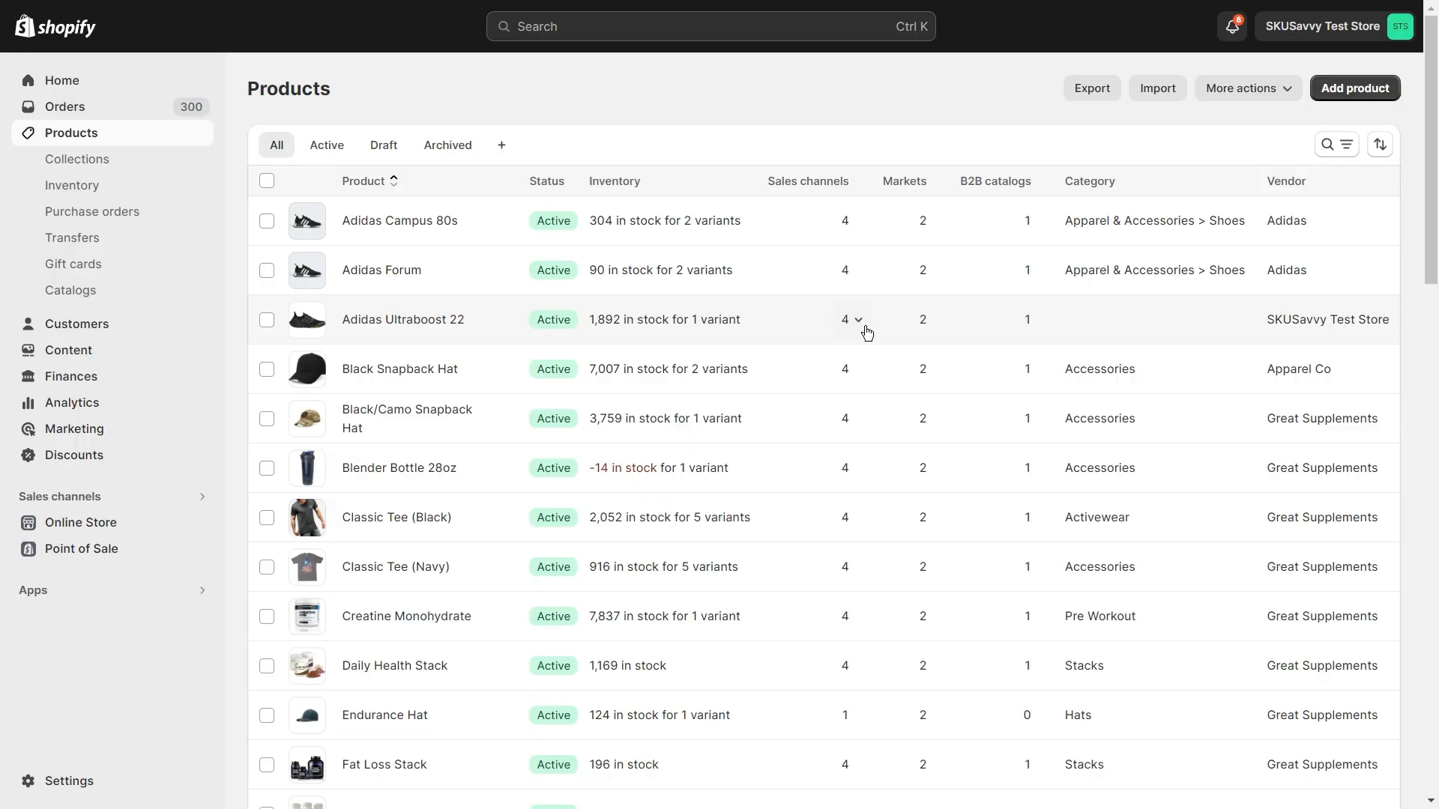
- In Shopify, open the Black Snapback Hat's Single variant and highlight its barcode value in the inventory details
{"action": "left_click", "coordinate": [423, 370]}
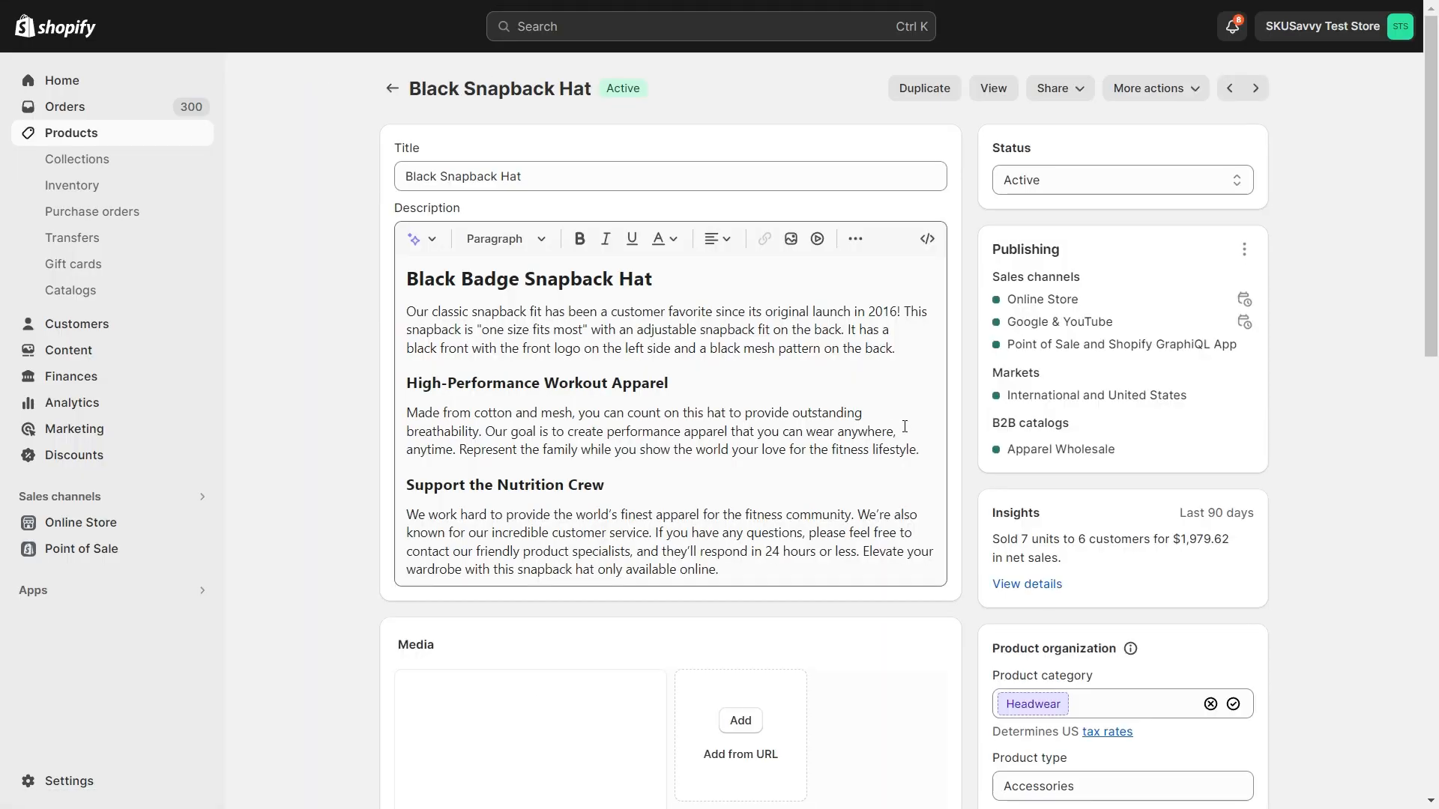
{"action": "scroll", "coordinate": [957, 450], "scroll_direction": "down", "scroll_amount": 1}
{"action": "scroll", "coordinate": [961, 453], "scroll_direction": "down", "scroll_amount": 3}
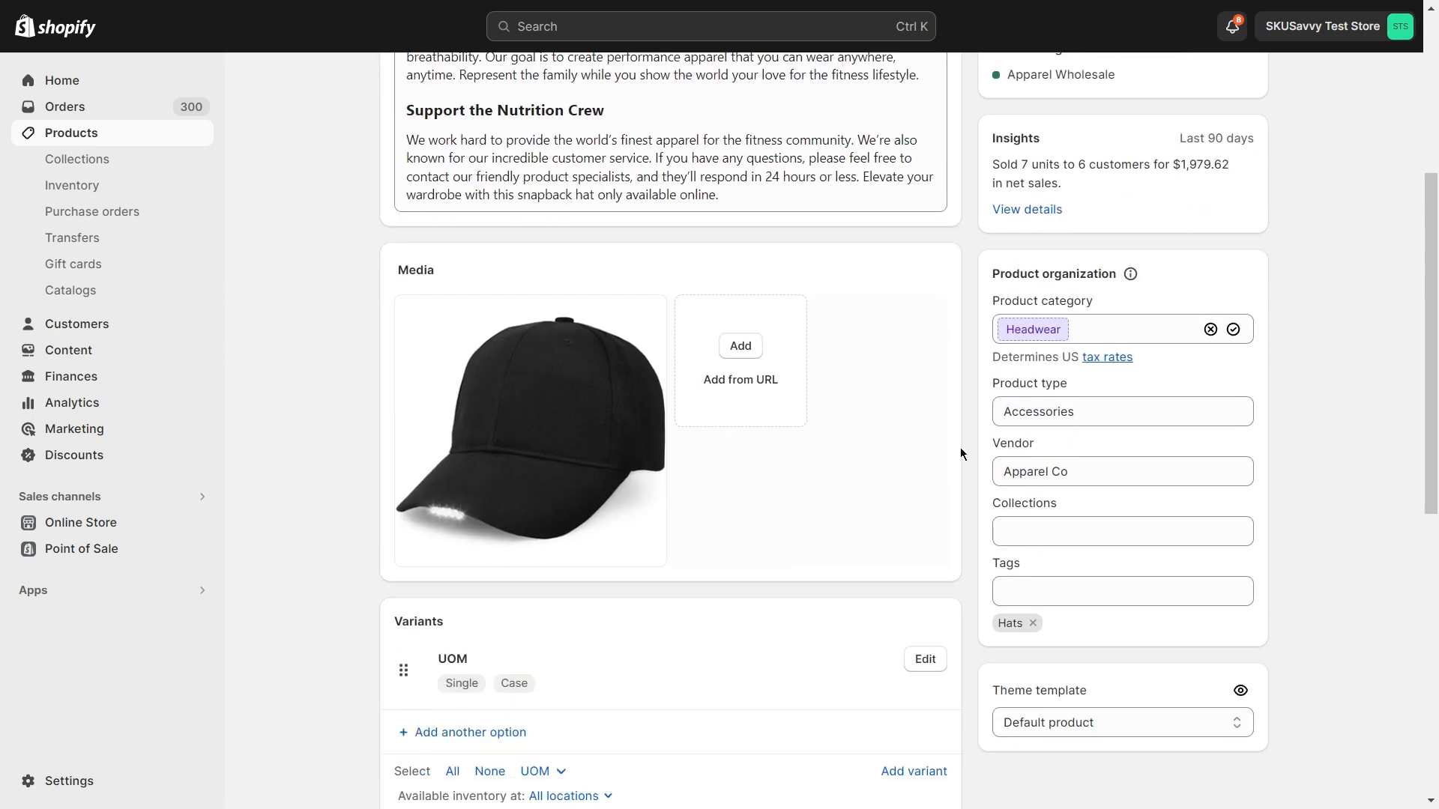
{"action": "scroll", "coordinate": [961, 454], "scroll_direction": "down", "scroll_amount": 2}
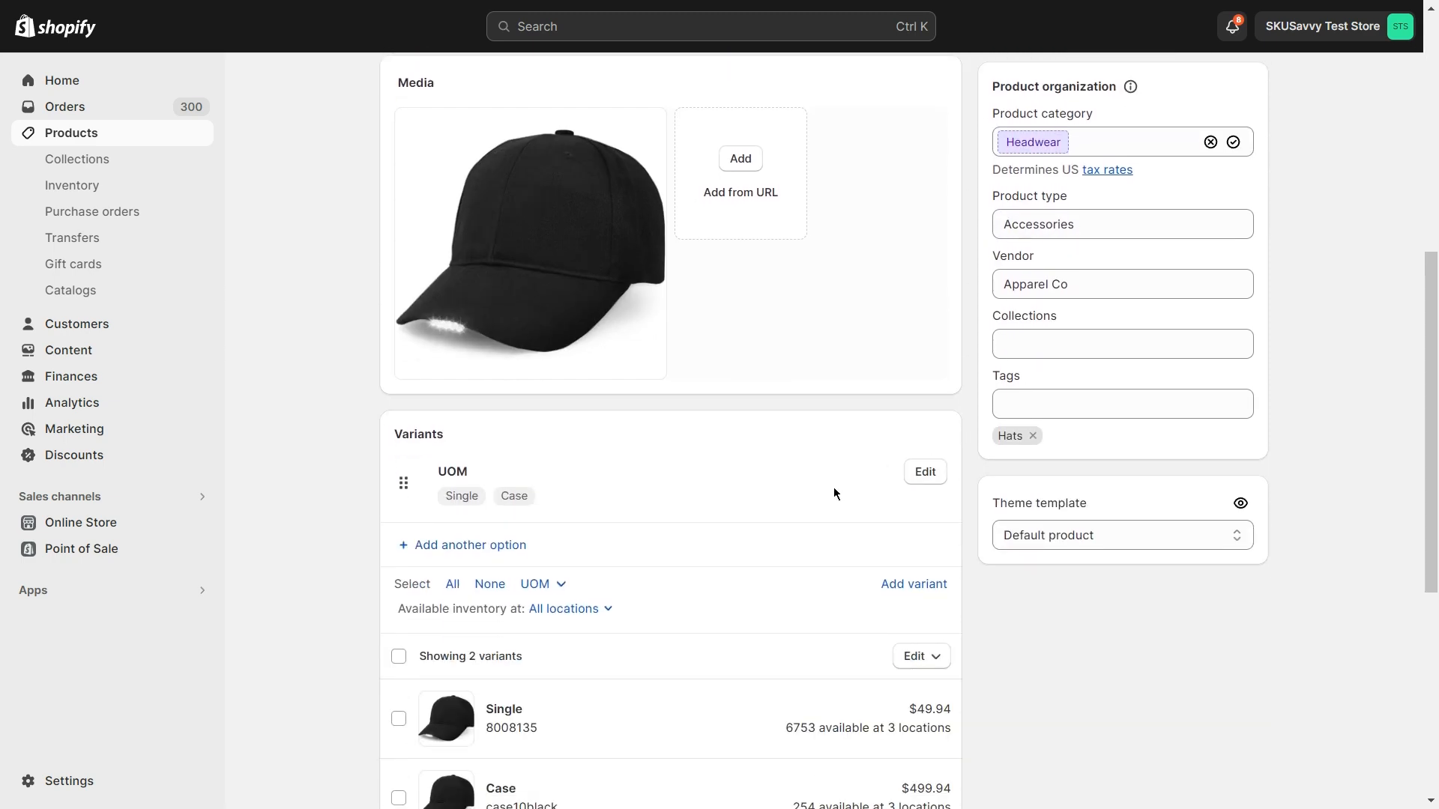
{"action": "scroll", "coordinate": [833, 488], "scroll_direction": "down", "scroll_amount": 3}
{"action": "left_click", "coordinate": [713, 434]}
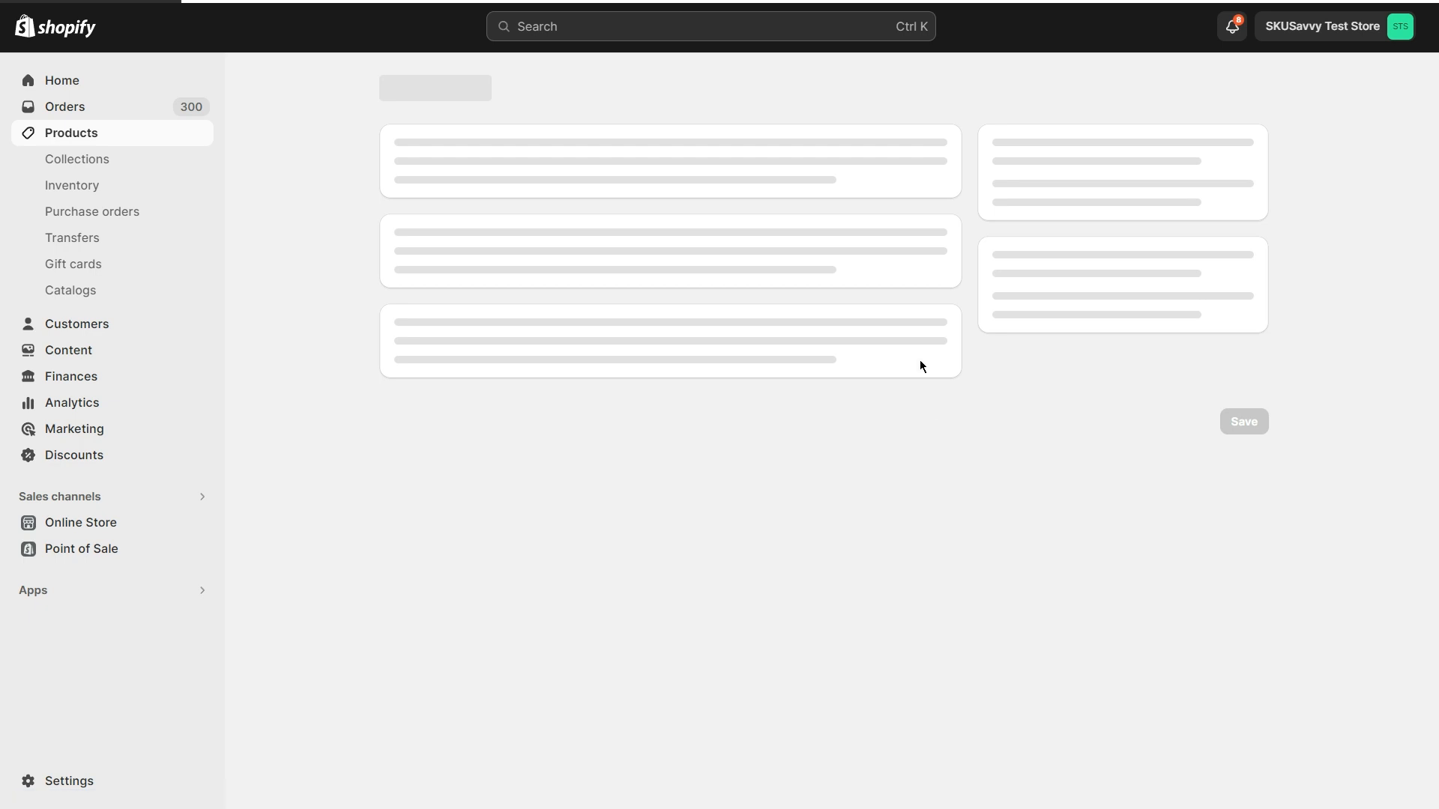
{"action": "scroll", "coordinate": [1000, 494], "scroll_direction": "down", "scroll_amount": 2}
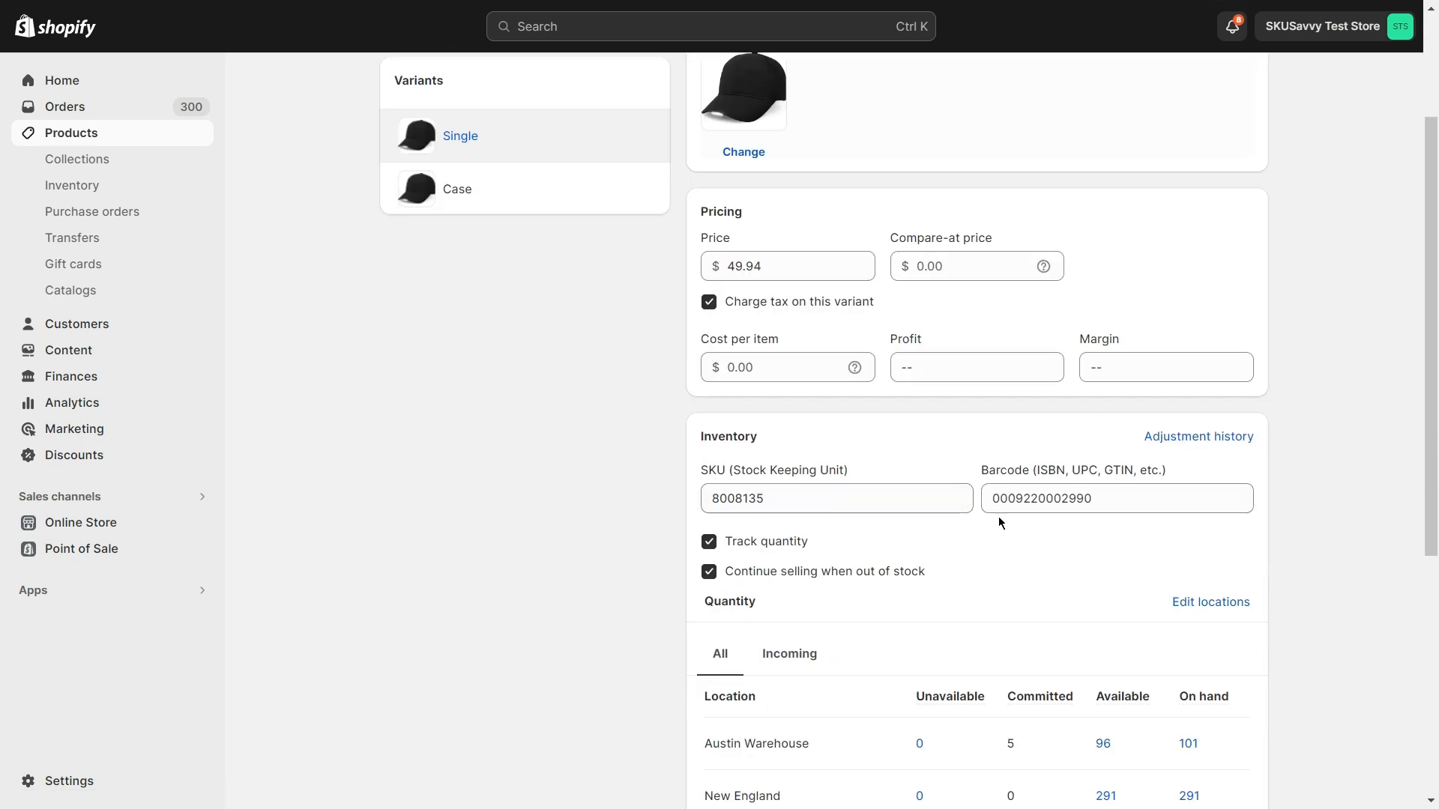
{"action": "double_click", "coordinate": [1105, 498]}
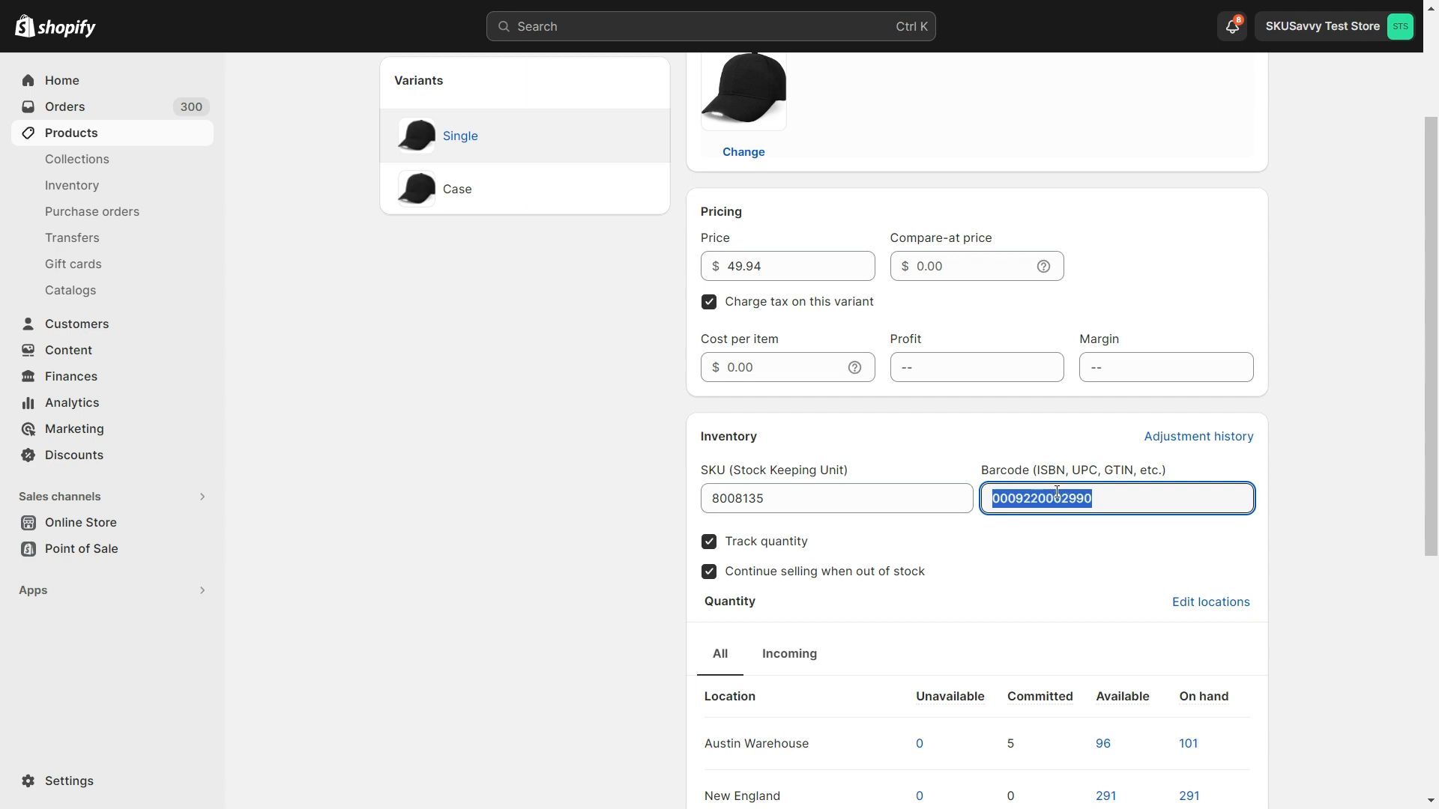
- Switch to SKUSavvy and open the Savvy 2D Bluetooth Ring Barcode Scanner variant to view its barcodes
{"action": "key", "text": "ctrl+Tab"}
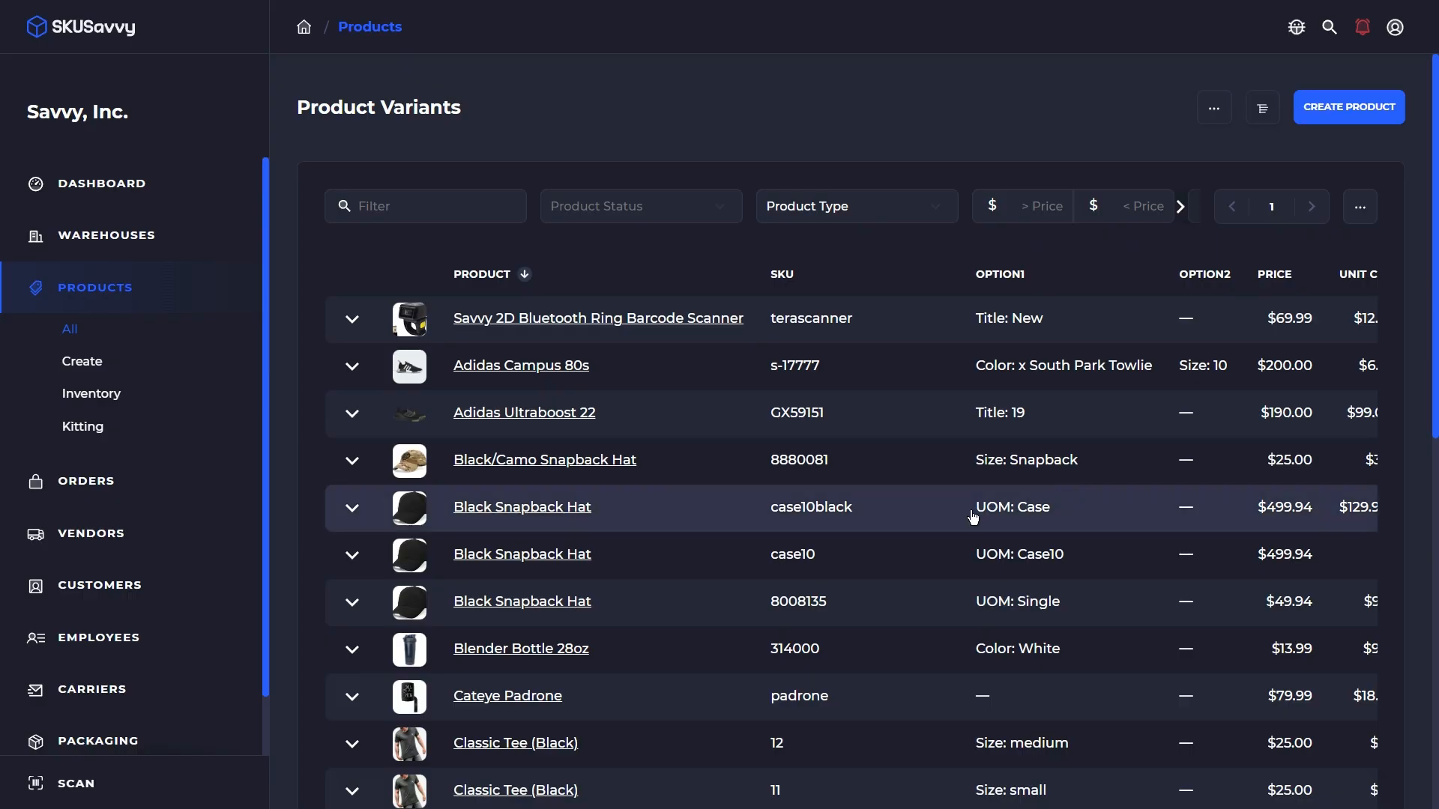
{"action": "left_click", "coordinate": [768, 330]}
{"action": "scroll", "coordinate": [835, 424], "scroll_direction": "down", "scroll_amount": 4}
{"action": "mouse_move", "coordinate": [1294, 481]}
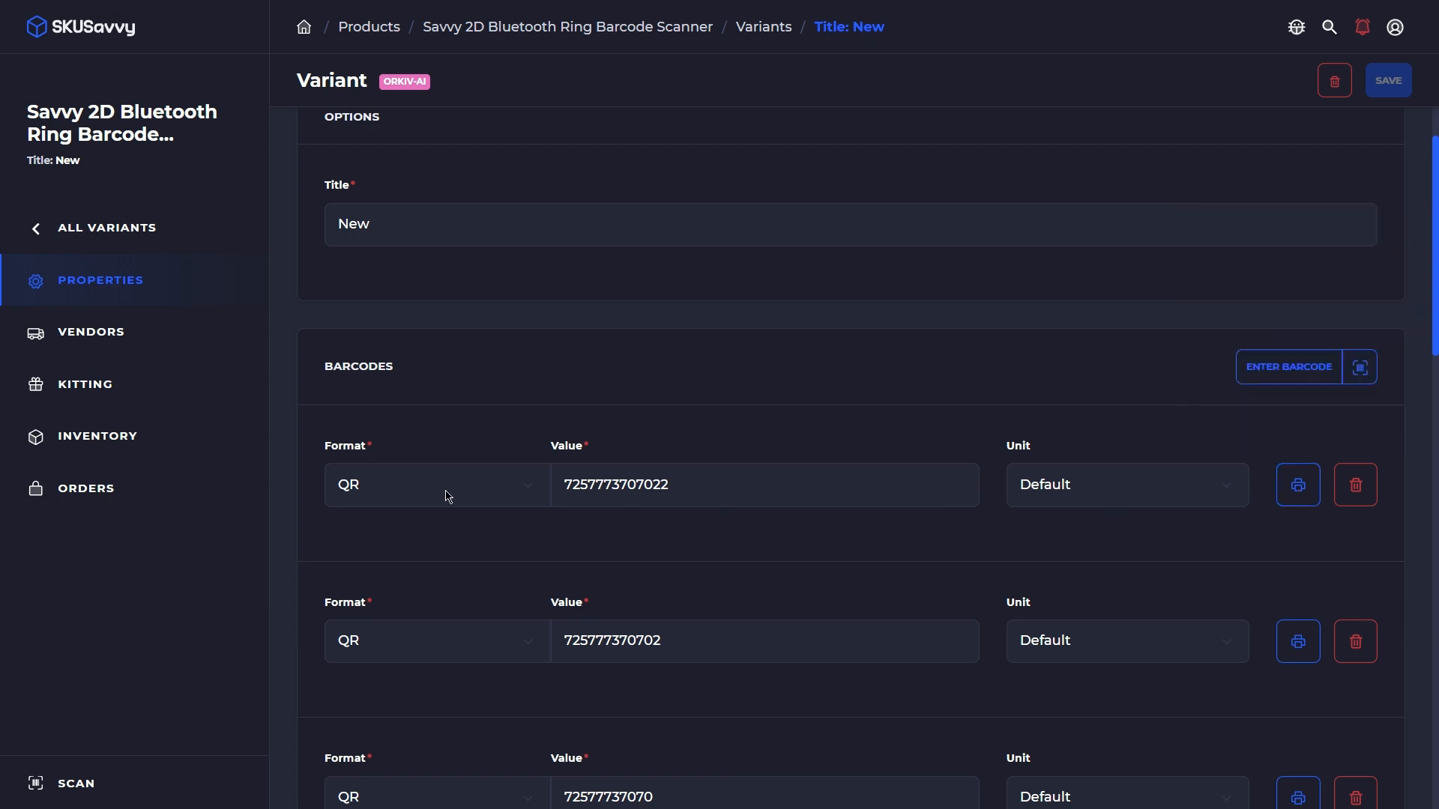
{"action": "scroll", "coordinate": [1297, 546], "scroll_direction": "down", "scroll_amount": 3}
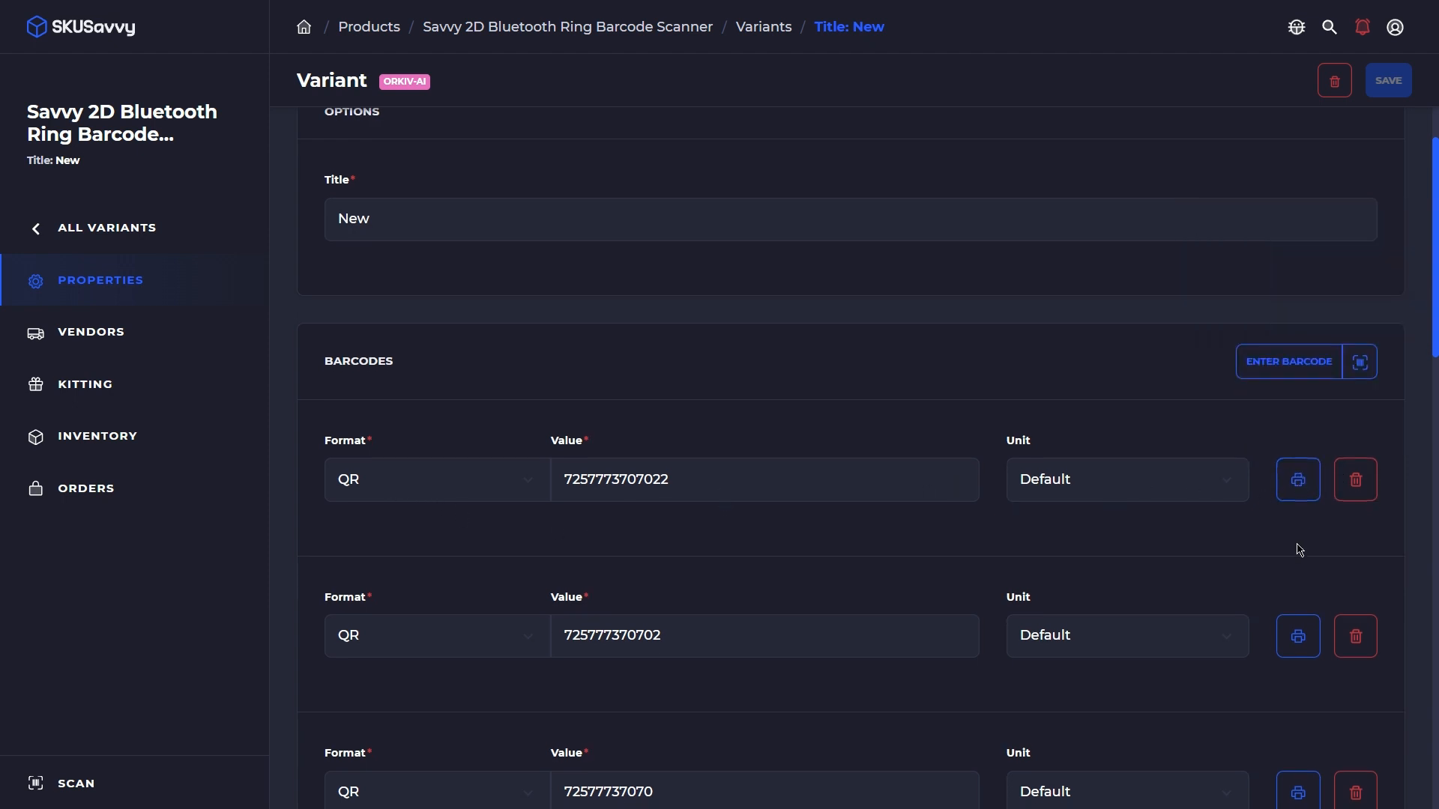
{"action": "mouse_move", "coordinate": [1297, 605]}
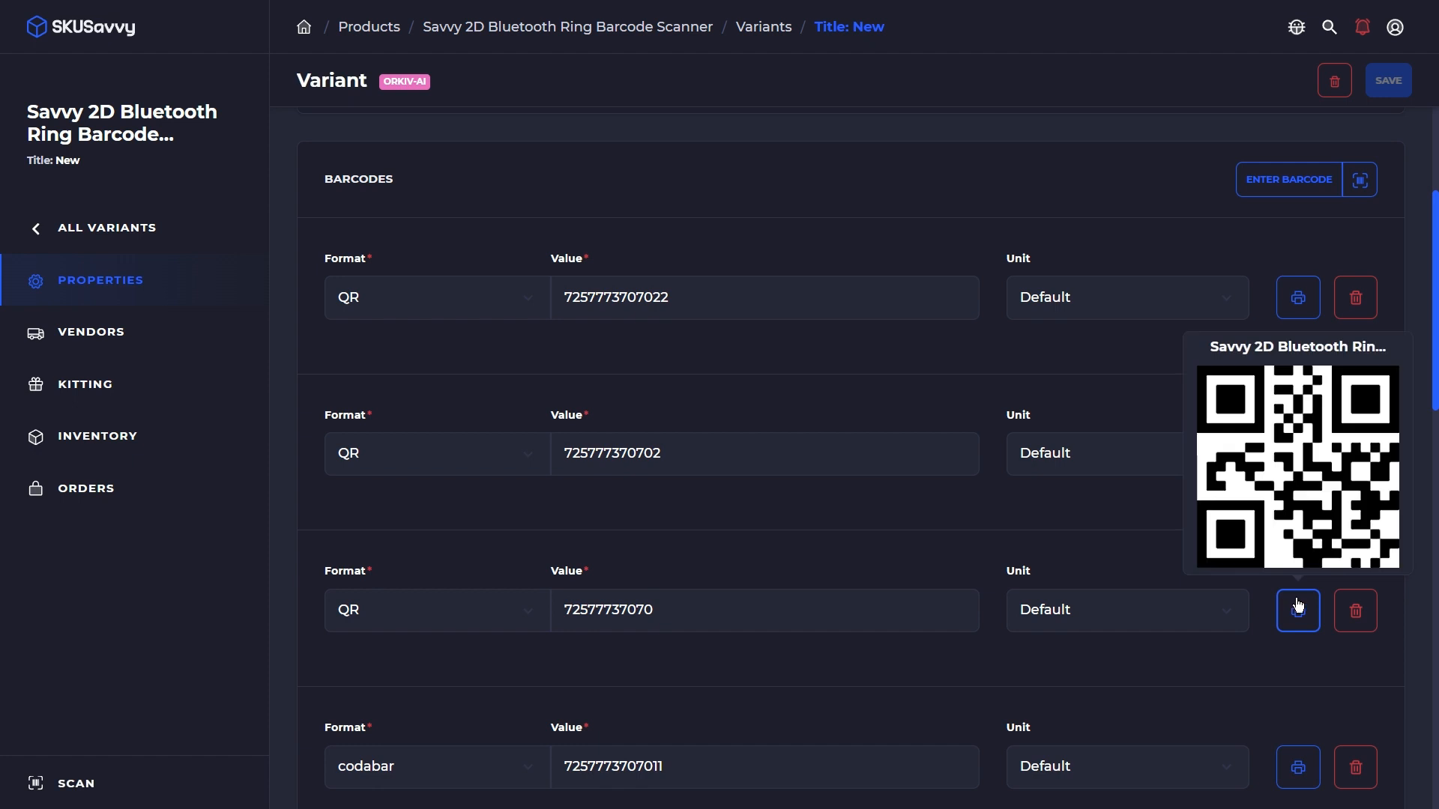
{"action": "left_click", "coordinate": [1295, 613]}
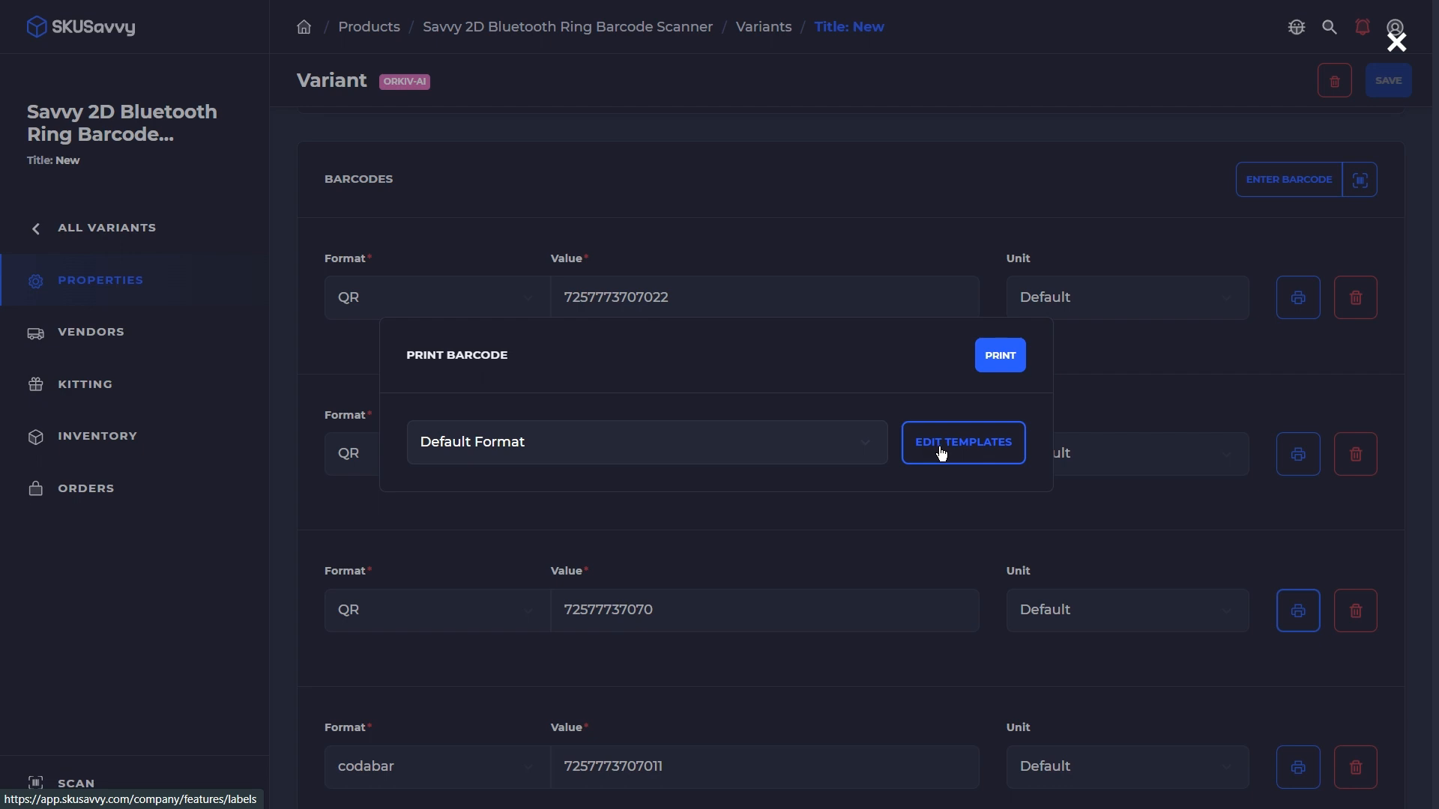
{"action": "left_click", "coordinate": [1143, 442]}
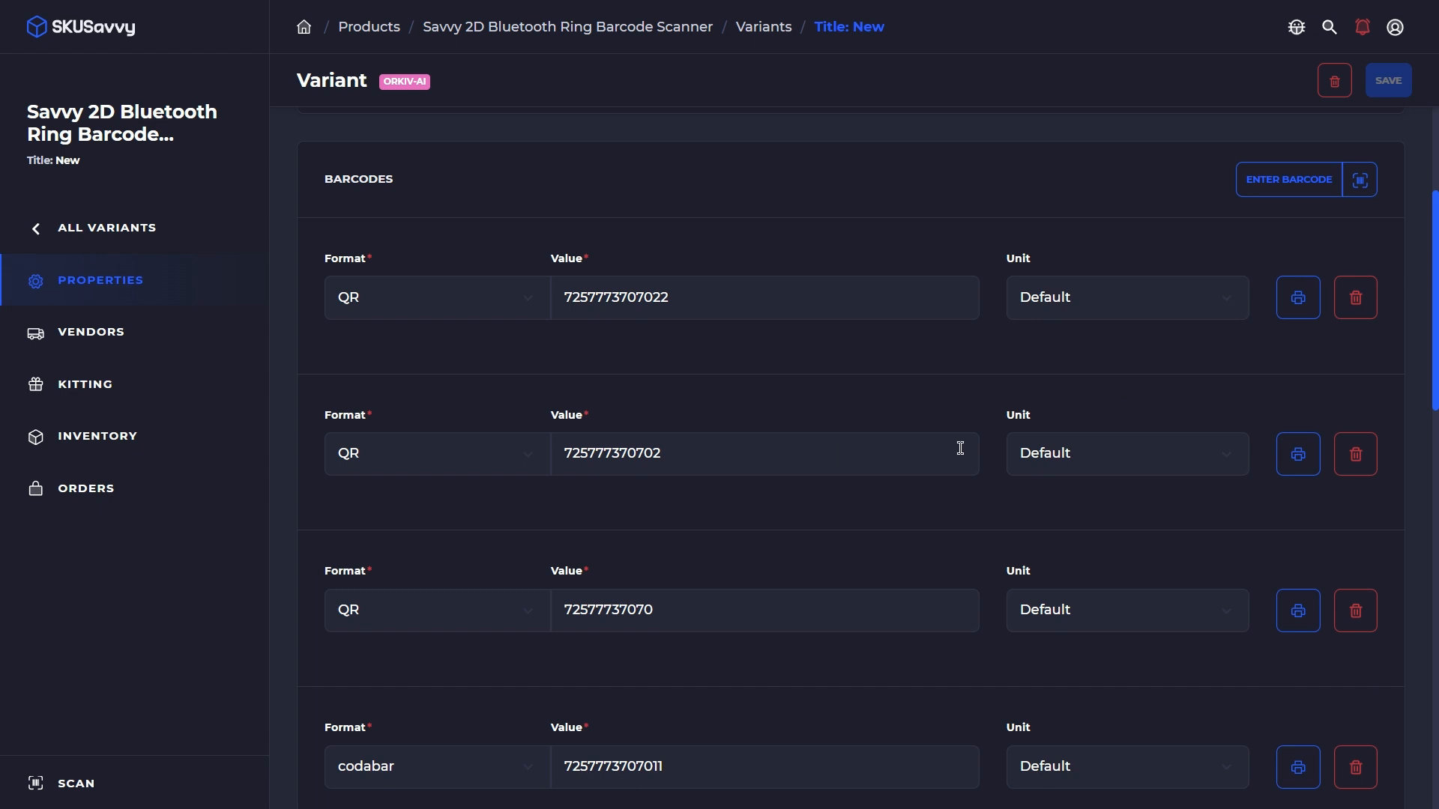
- Check the variant's codabar barcodes against the single barcode field in Shopify and return to SKUSavvy
{"action": "scroll", "coordinate": [1304, 616], "scroll_direction": "down", "scroll_amount": 3}
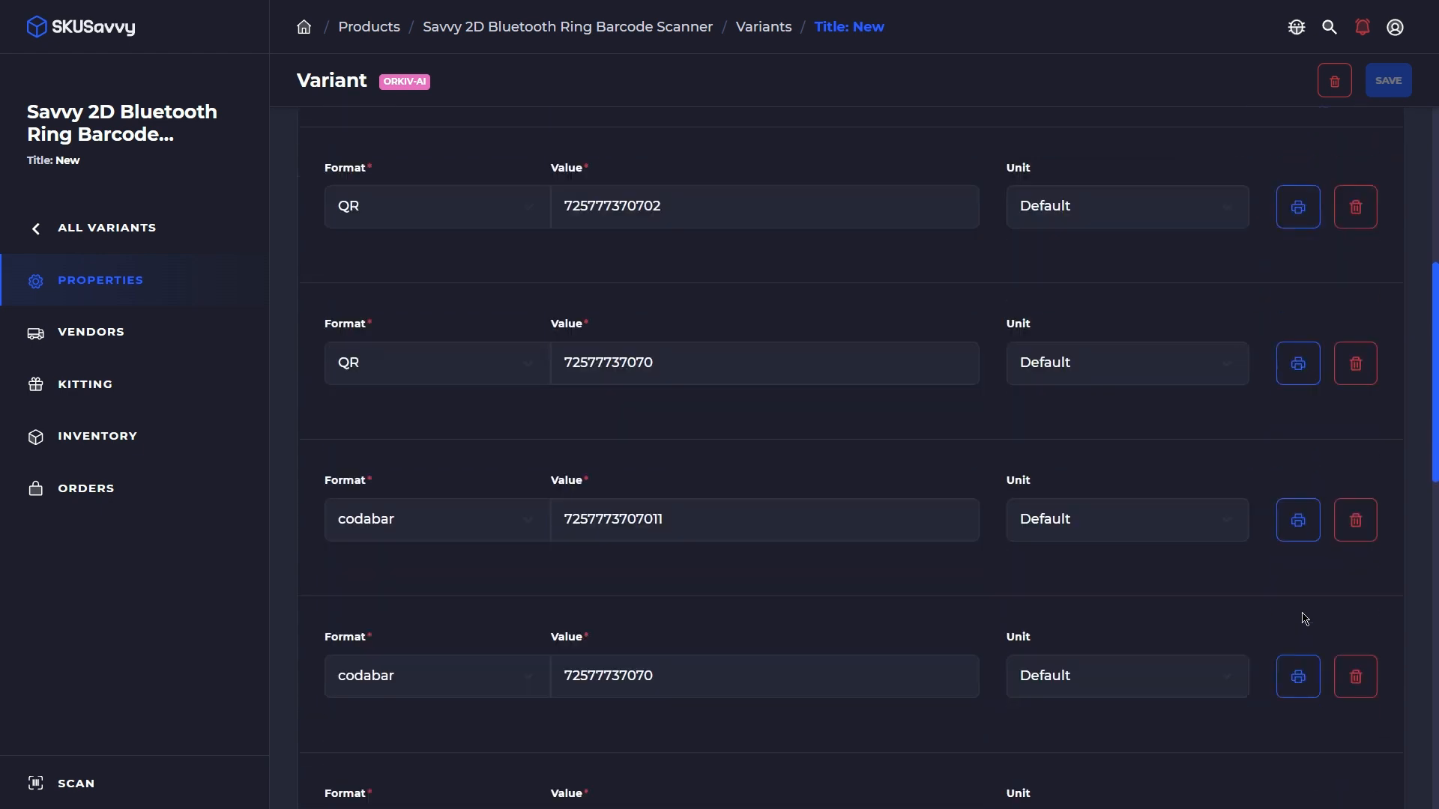
{"action": "mouse_move", "coordinate": [1297, 488]}
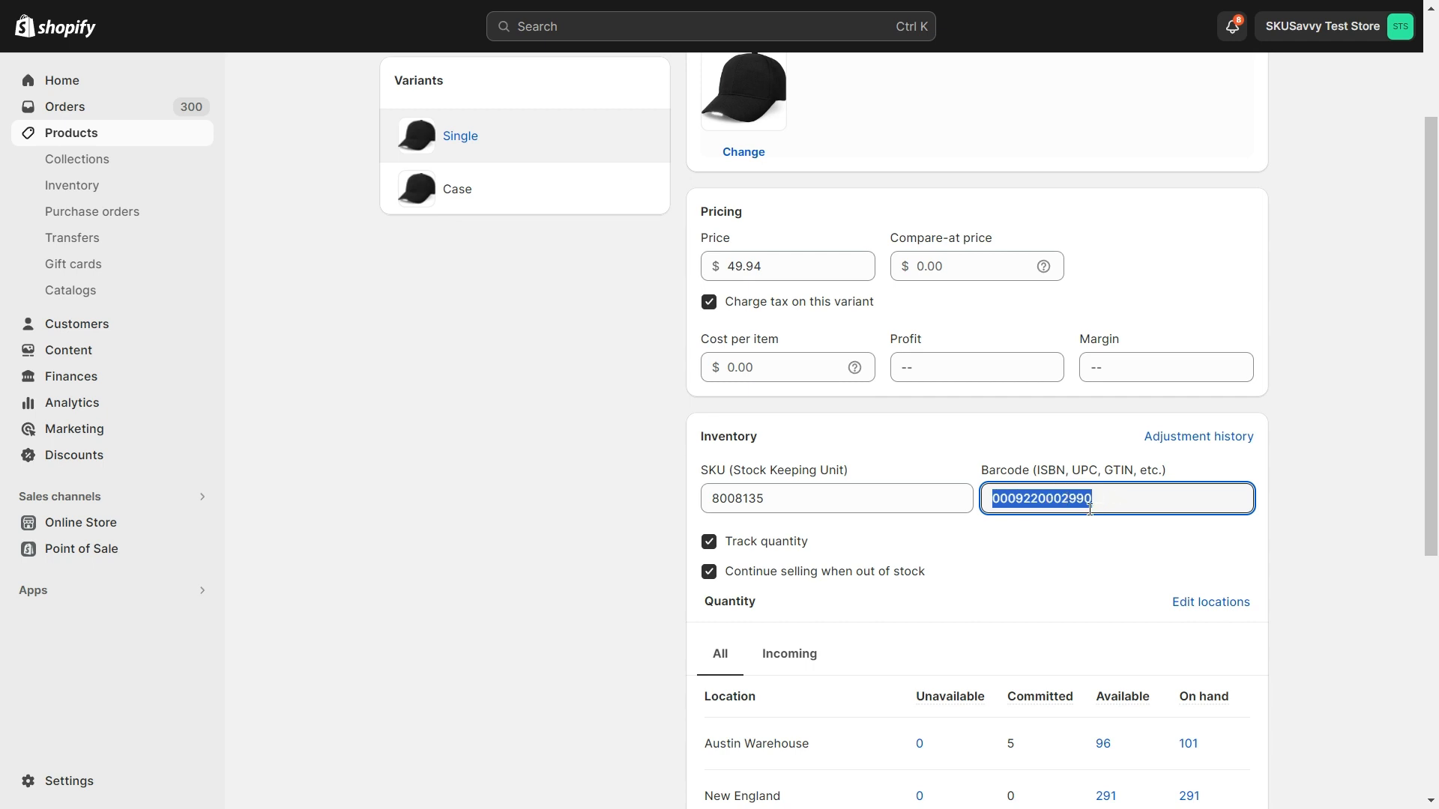
{"action": "key", "text": "ctrl+Tab"}
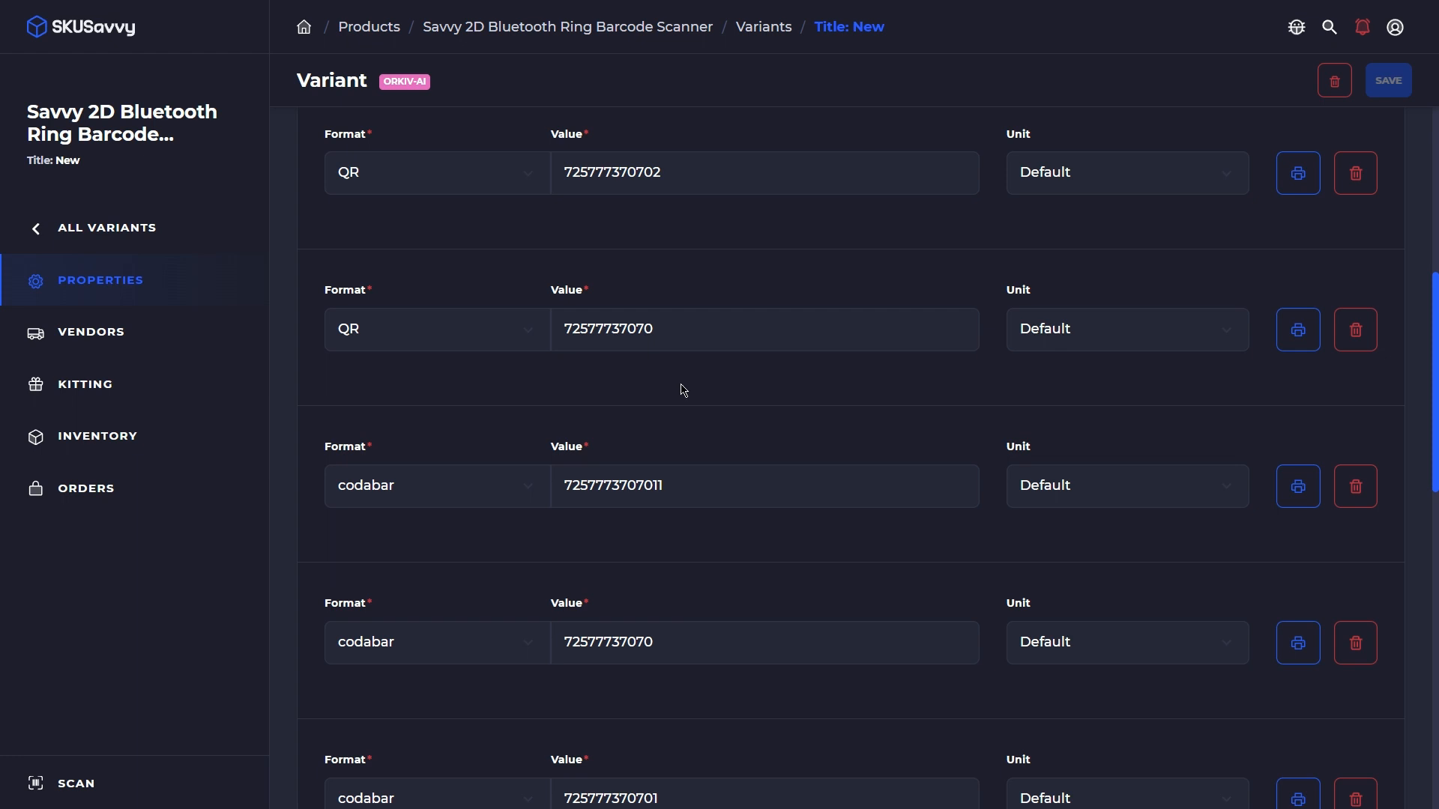
- Leave the barcode scanner variant and open the Ollys vendor's items to review their SKUs, prices, unit costs and margins
{"action": "left_click", "coordinate": [53, 226]}
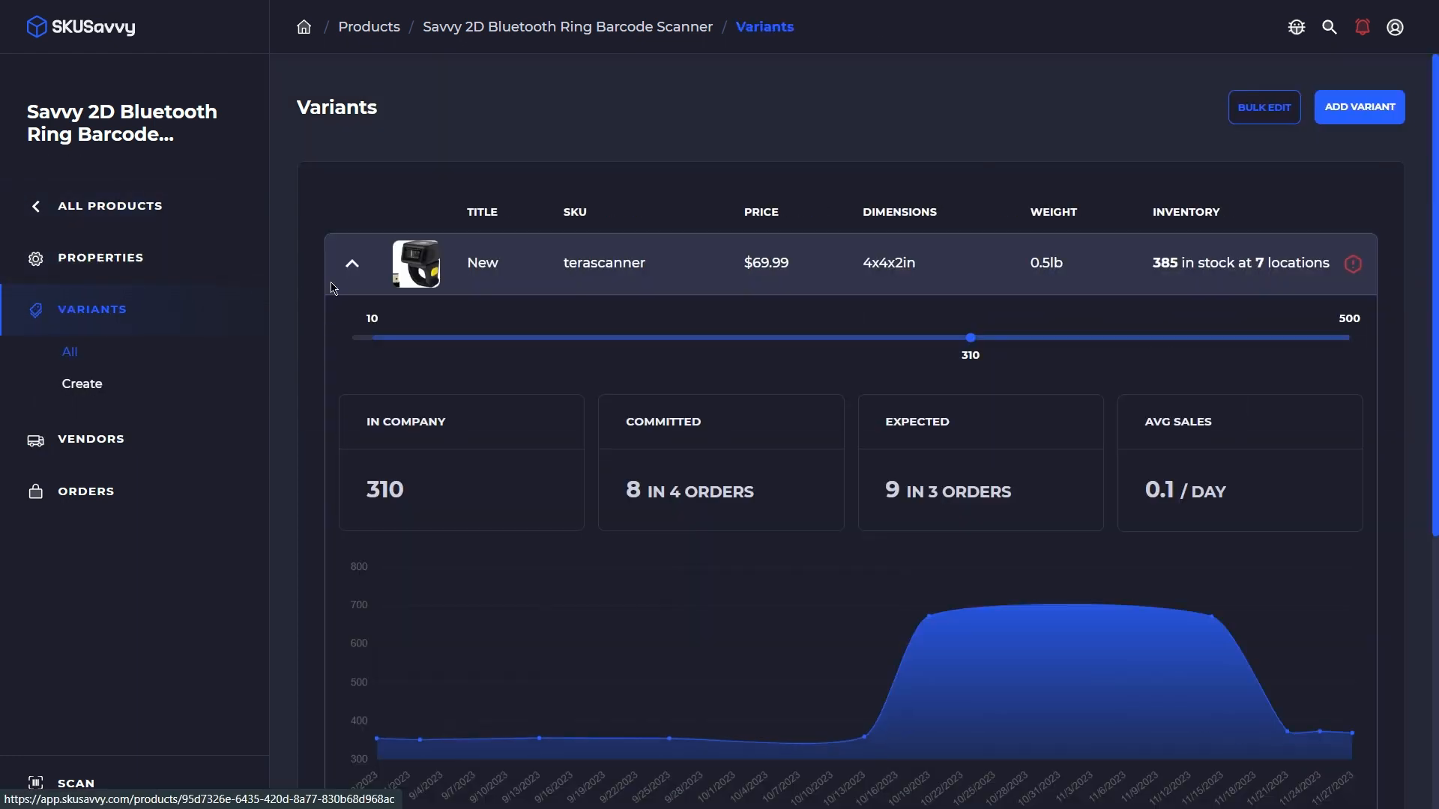
{"action": "left_click", "coordinate": [60, 206]}
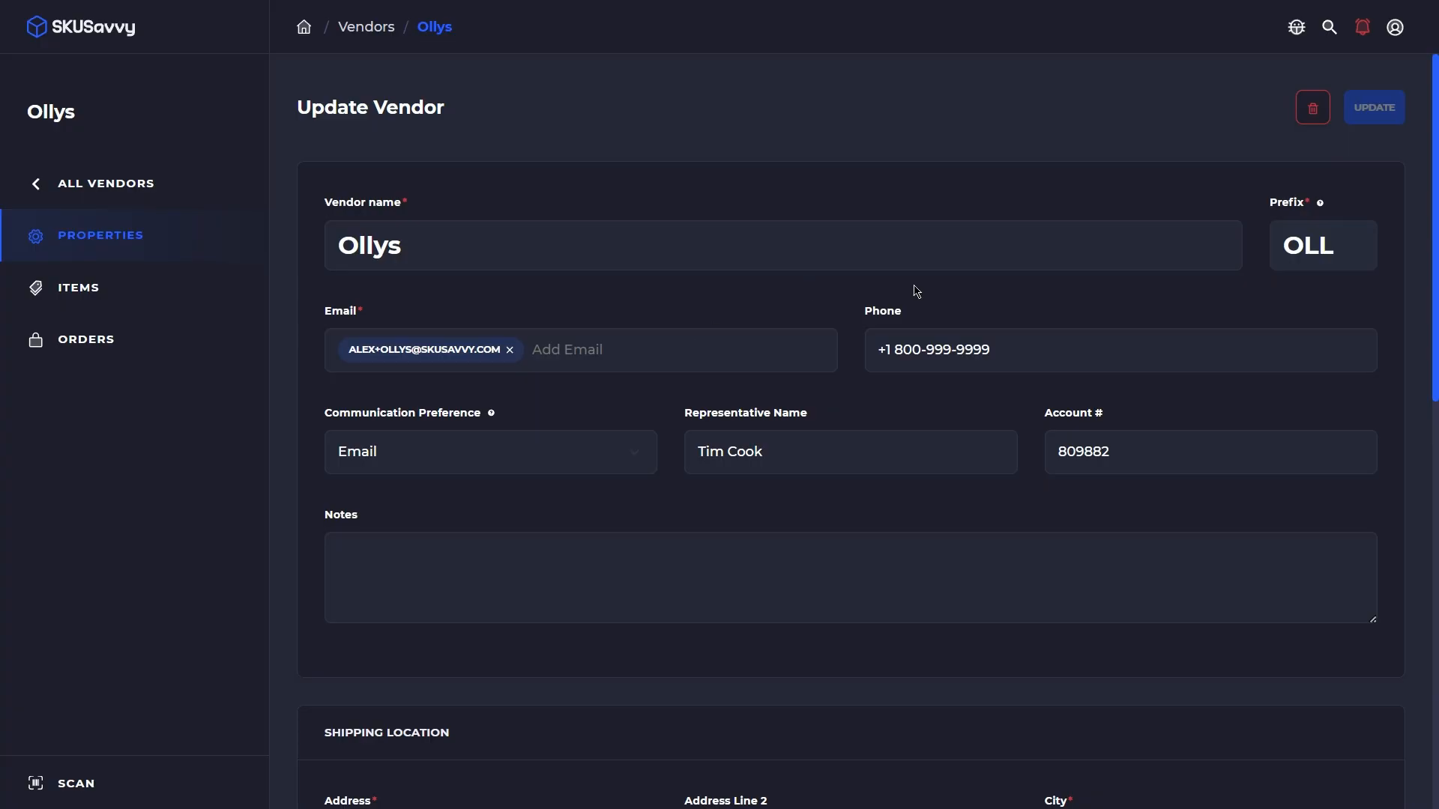
{"action": "left_click", "coordinate": [125, 302]}
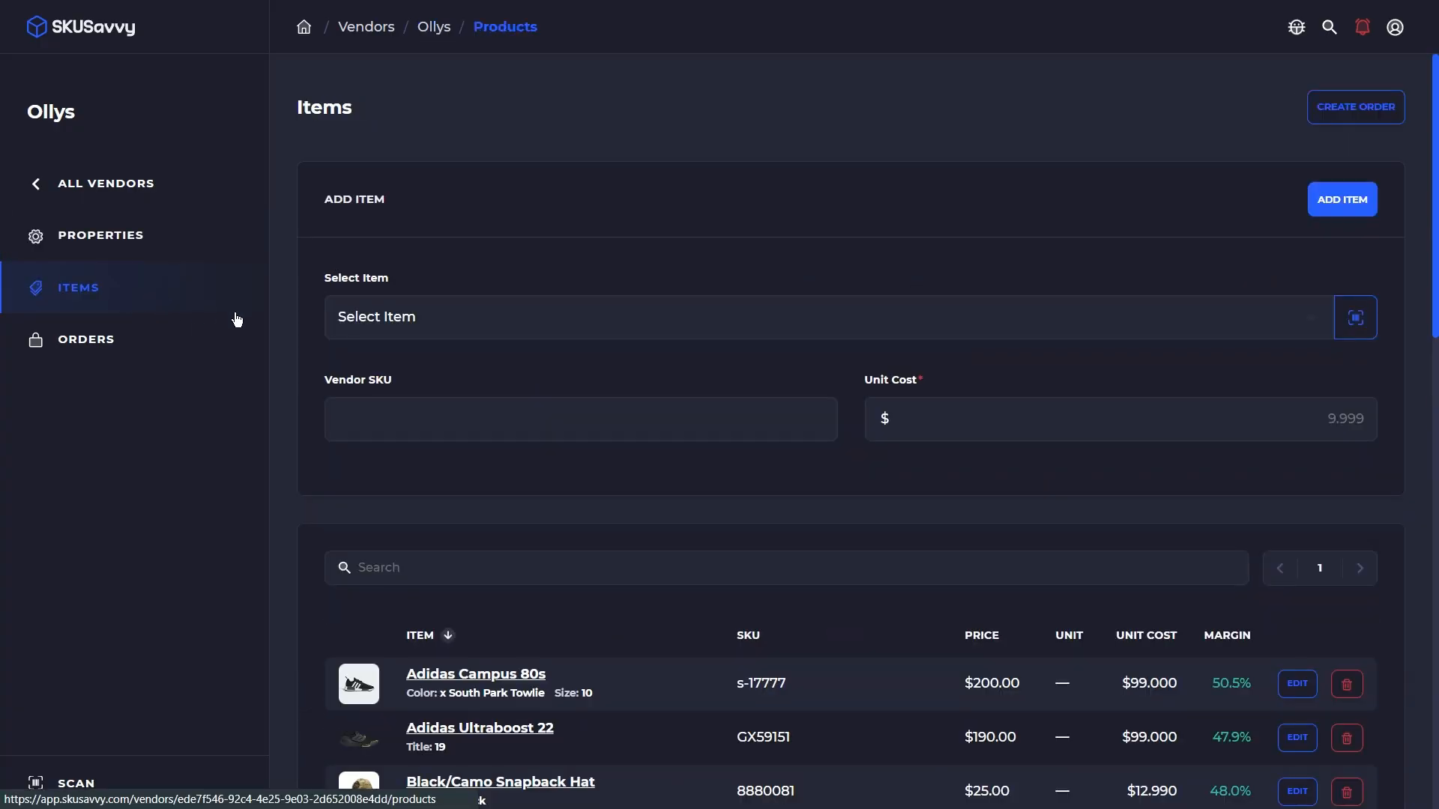
{"action": "scroll", "coordinate": [674, 385], "scroll_direction": "down", "scroll_amount": 4}
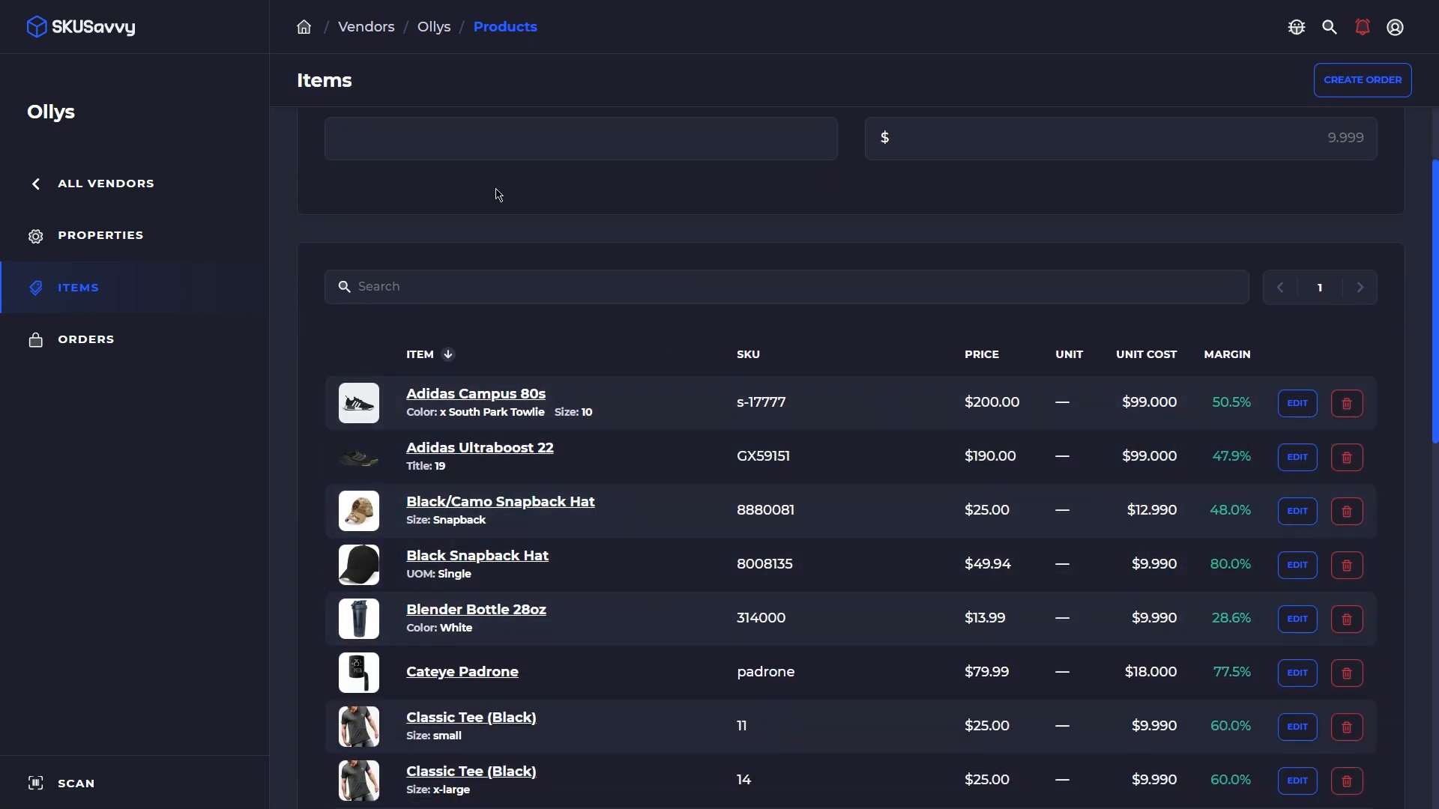
- Open the White variant of Blender Bottle 28oz from the product list and view its vendors and their unit costs
{"action": "left_click", "coordinate": [144, 195]}
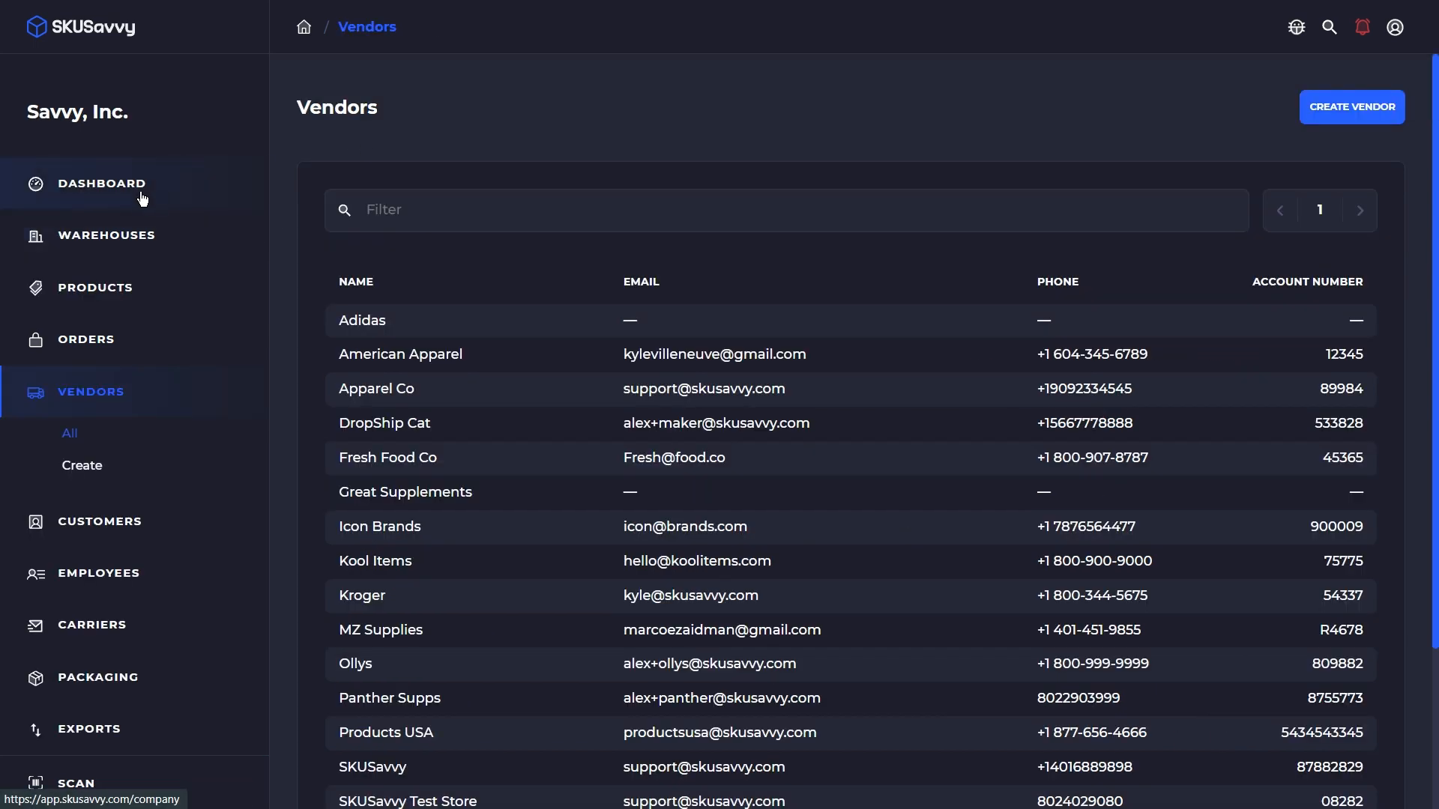
{"action": "left_click", "coordinate": [128, 290]}
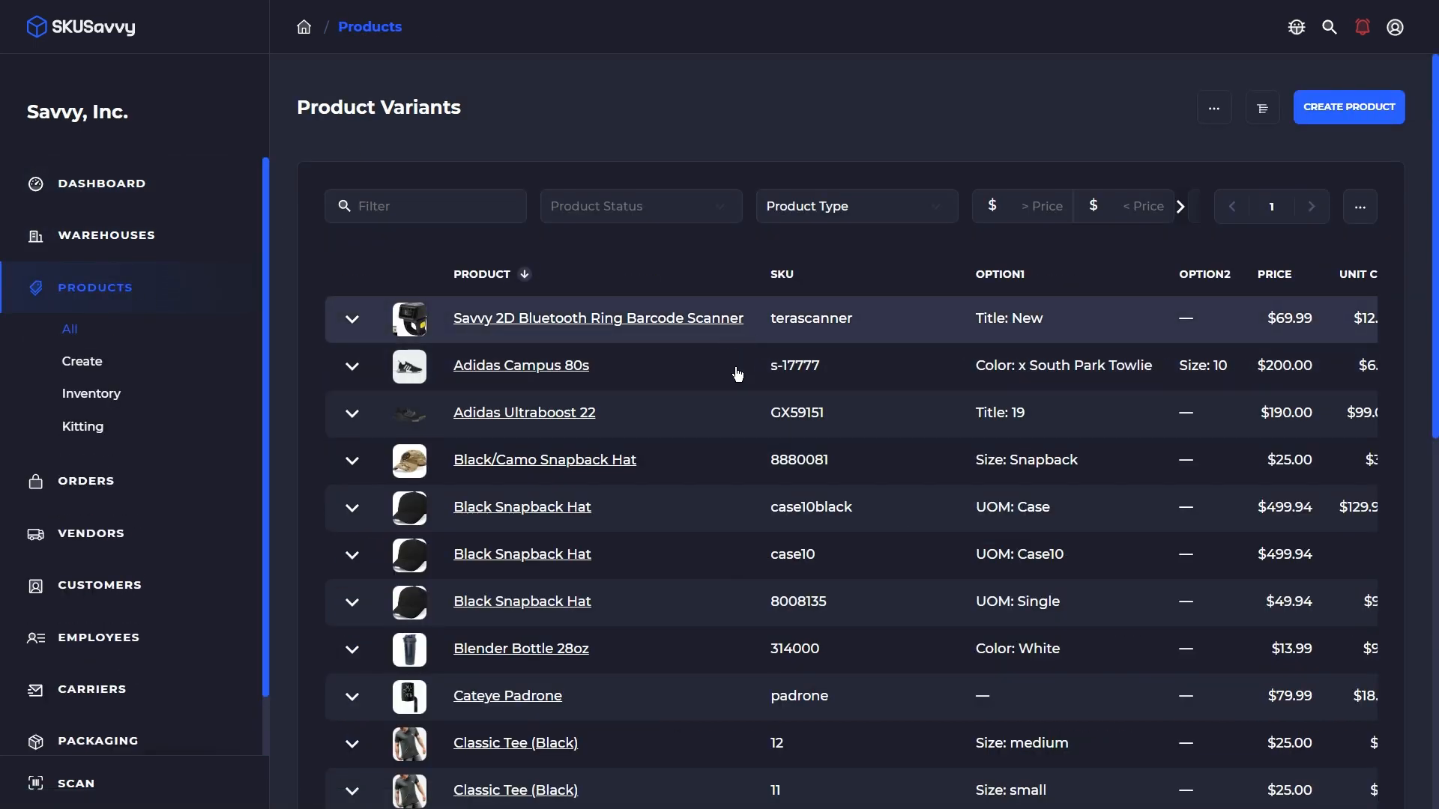
{"action": "scroll", "coordinate": [668, 364], "scroll_direction": "down", "scroll_amount": 3}
{"action": "left_click", "coordinate": [639, 473]}
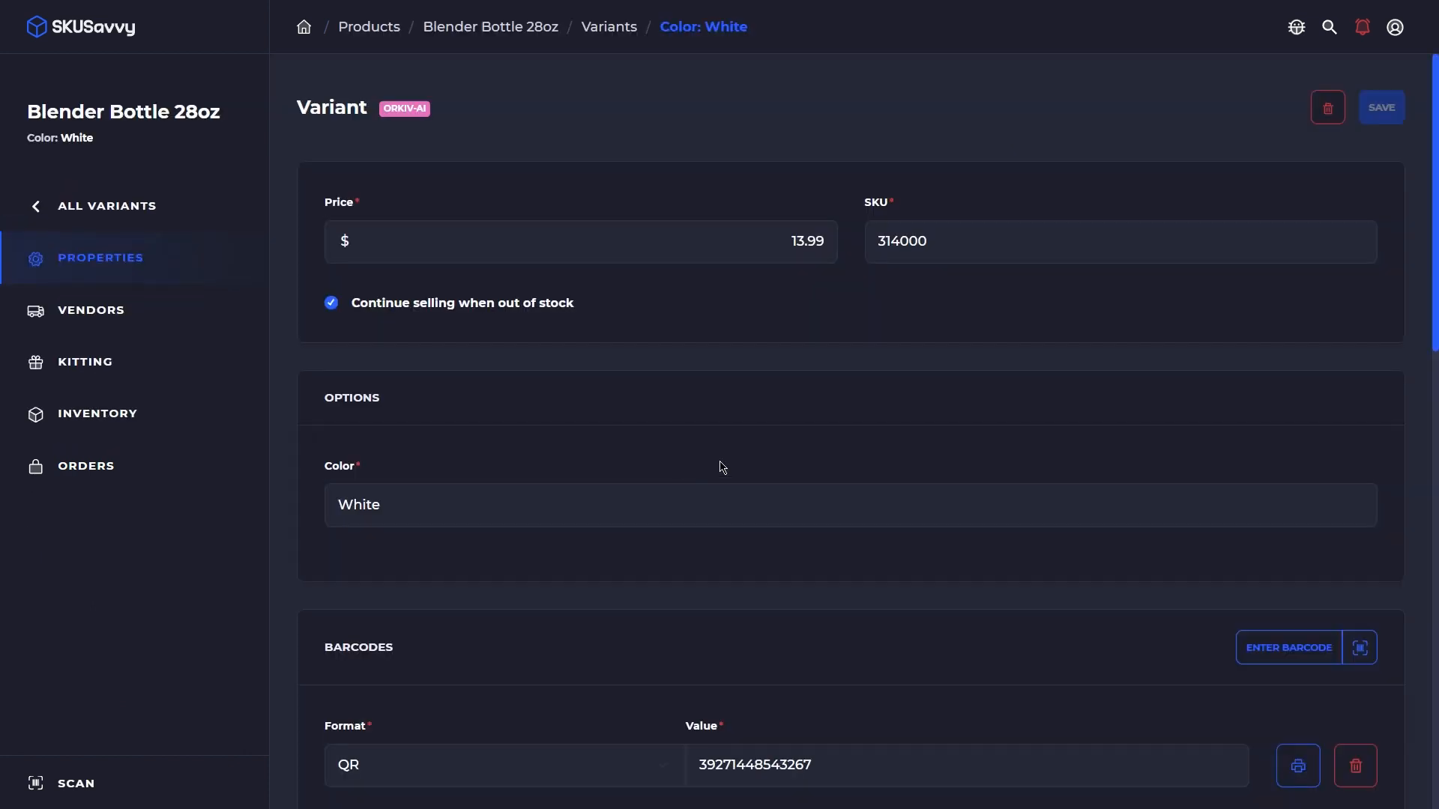
{"action": "left_click", "coordinate": [138, 324]}
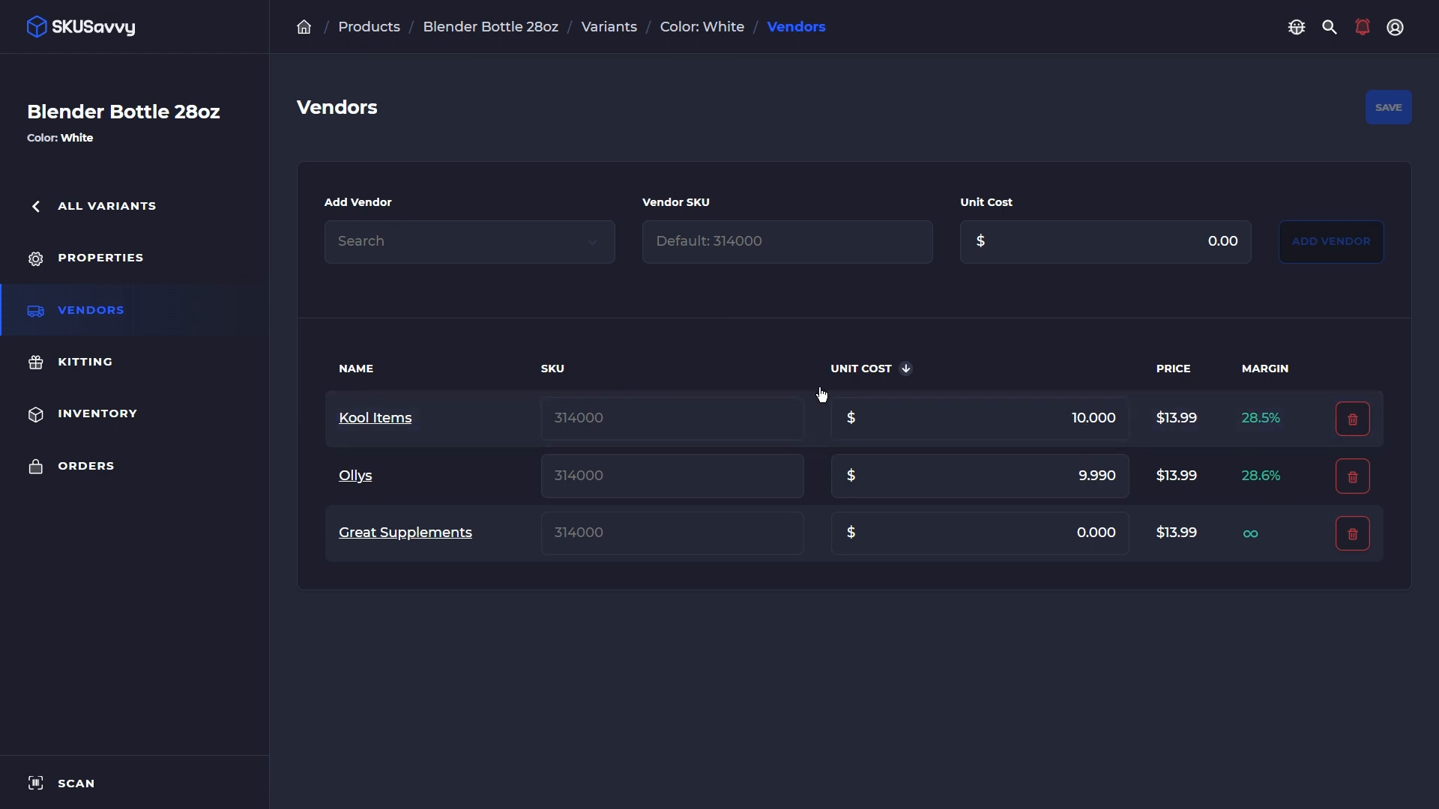
- Expand the Daily Health Stack in the product kits to view its input and output items, and return to the product list
{"action": "left_click", "coordinate": [52, 205]}
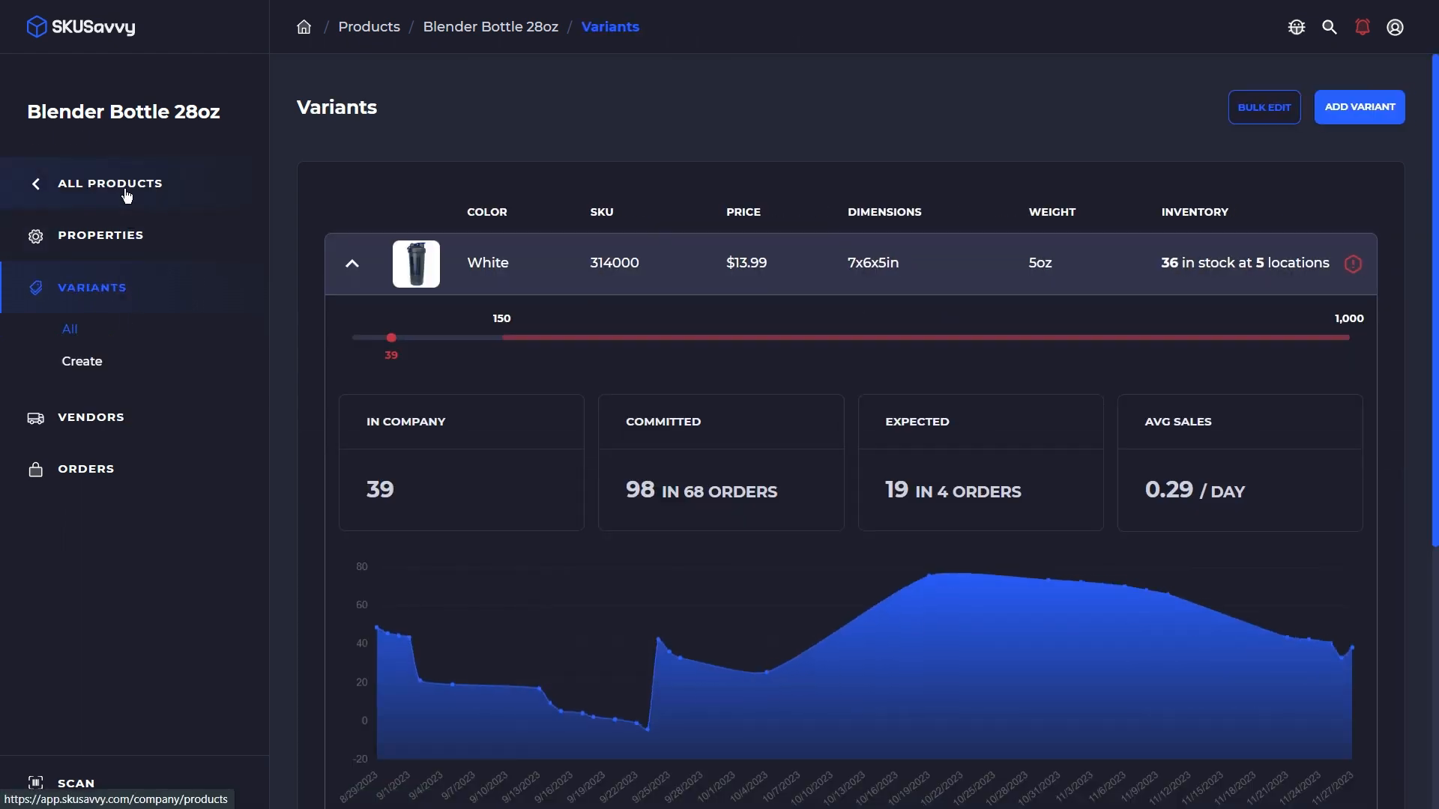
{"action": "left_click", "coordinate": [75, 183]}
{"action": "left_click", "coordinate": [85, 428]}
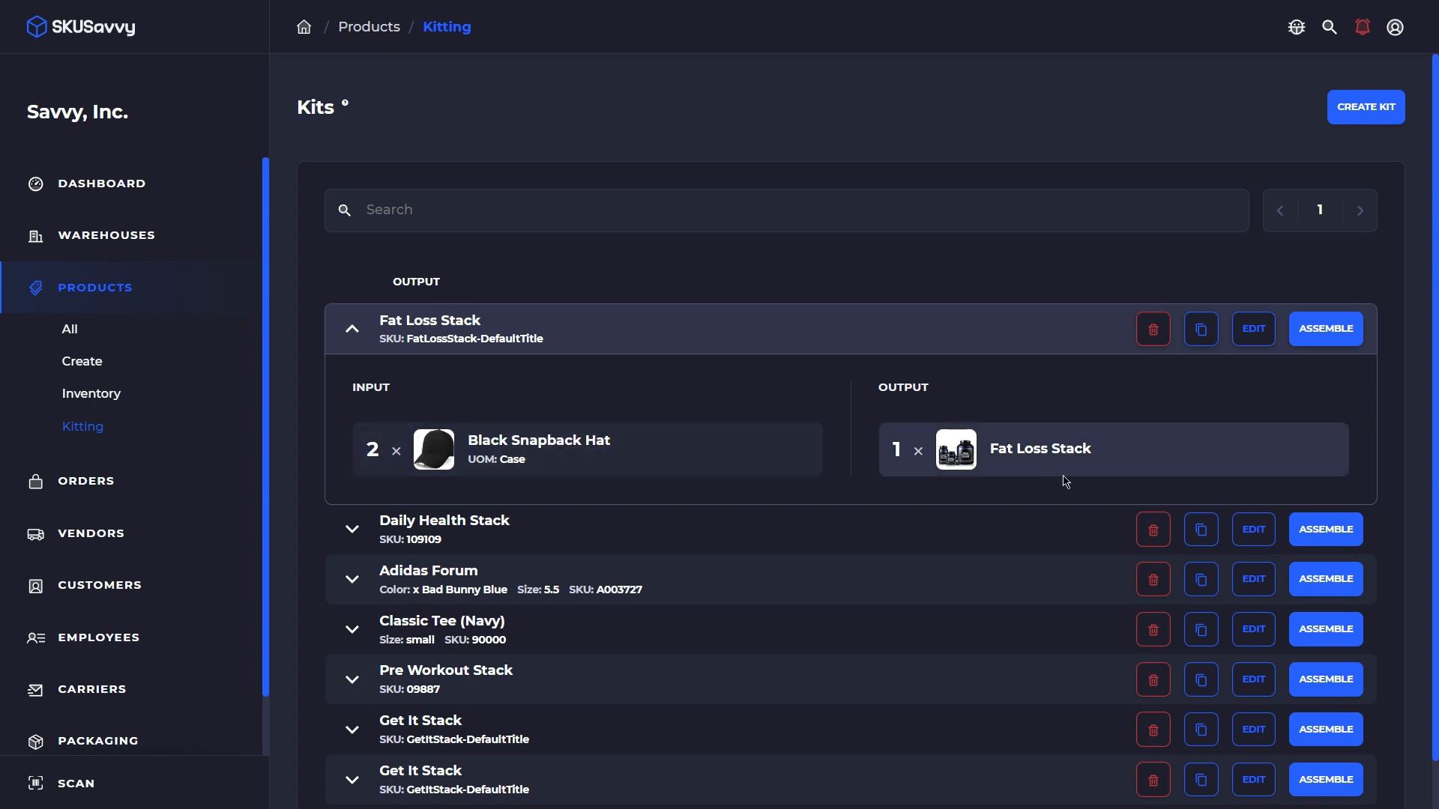
{"action": "scroll", "coordinate": [413, 457], "scroll_direction": "down", "scroll_amount": 1}
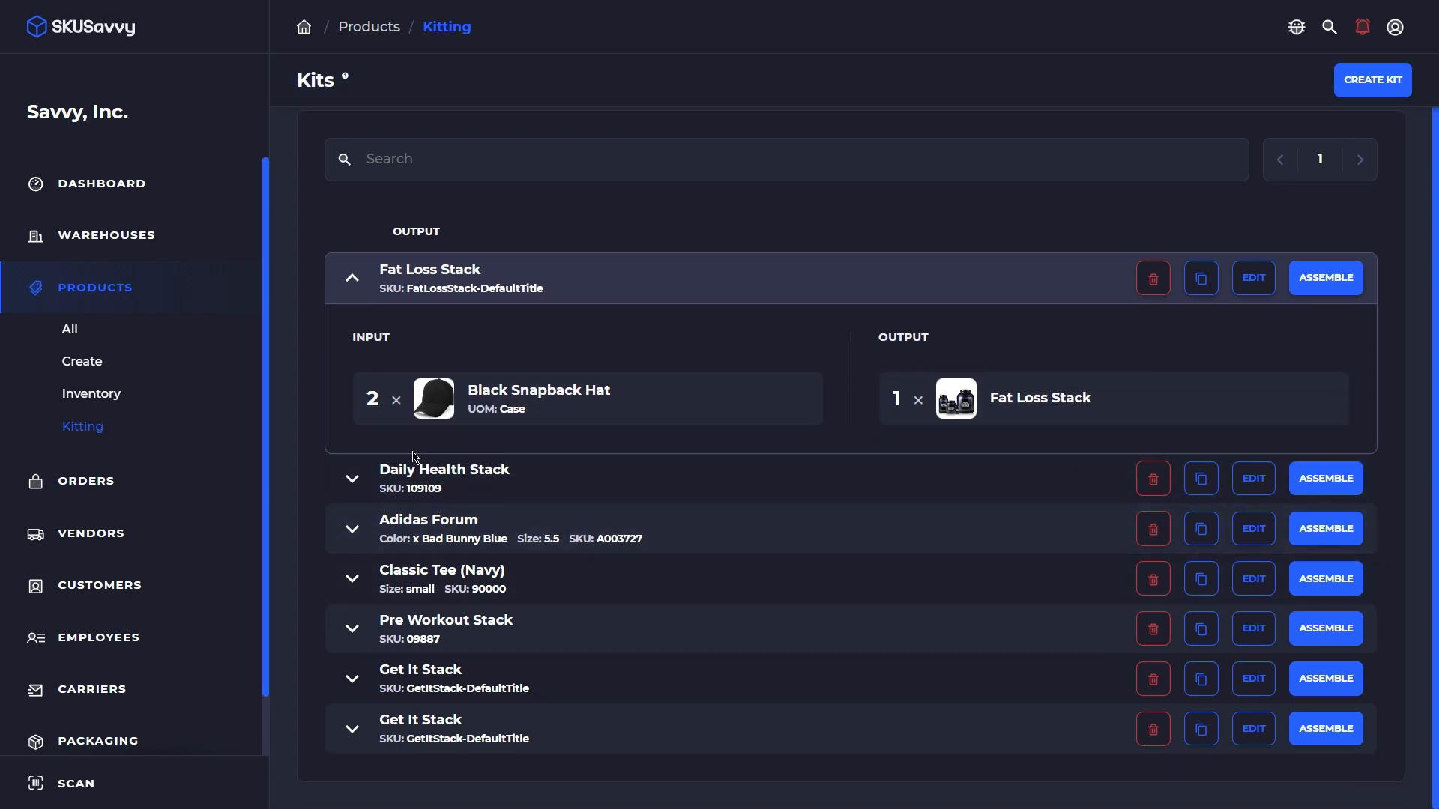
{"action": "left_click", "coordinate": [352, 480]}
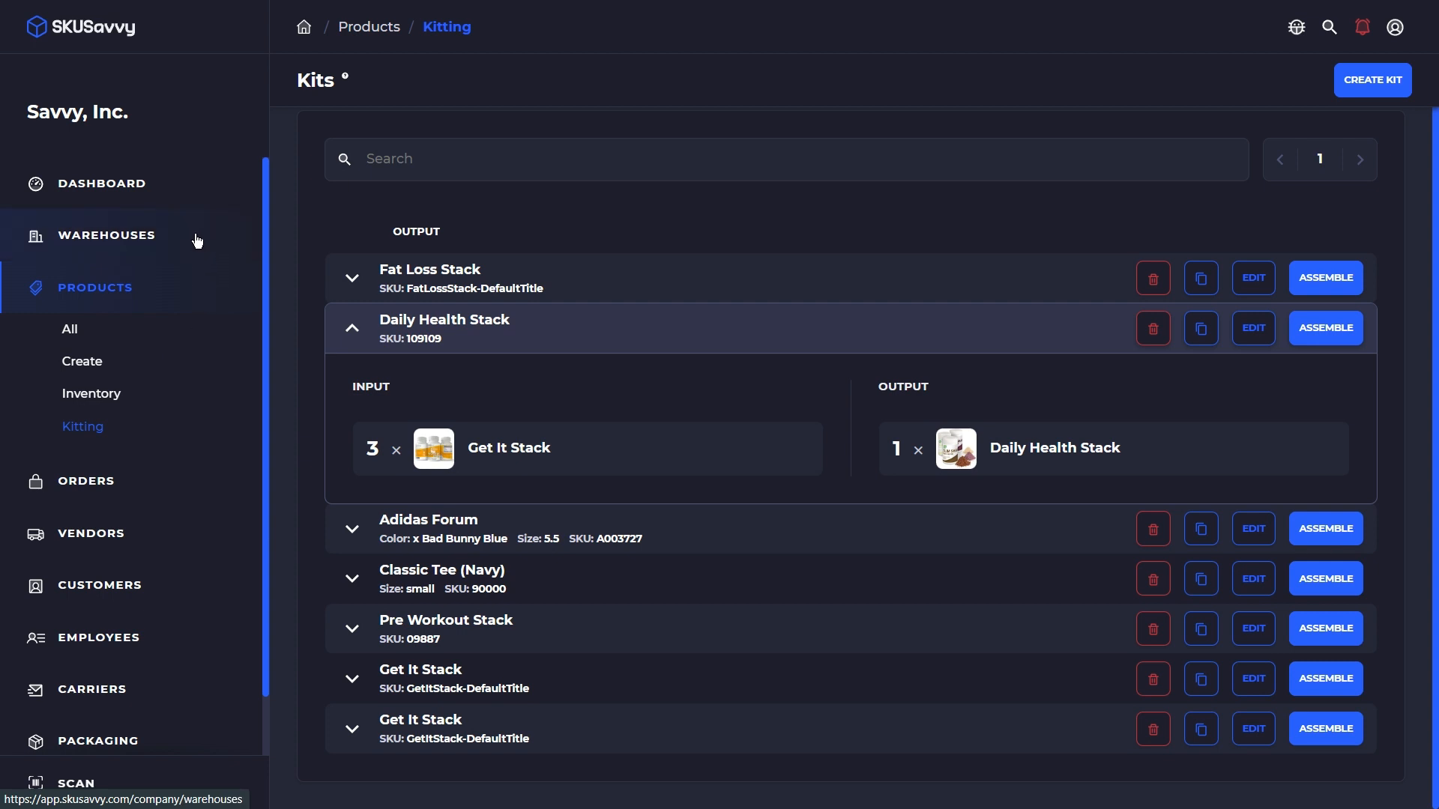
{"action": "left_click", "coordinate": [184, 280]}
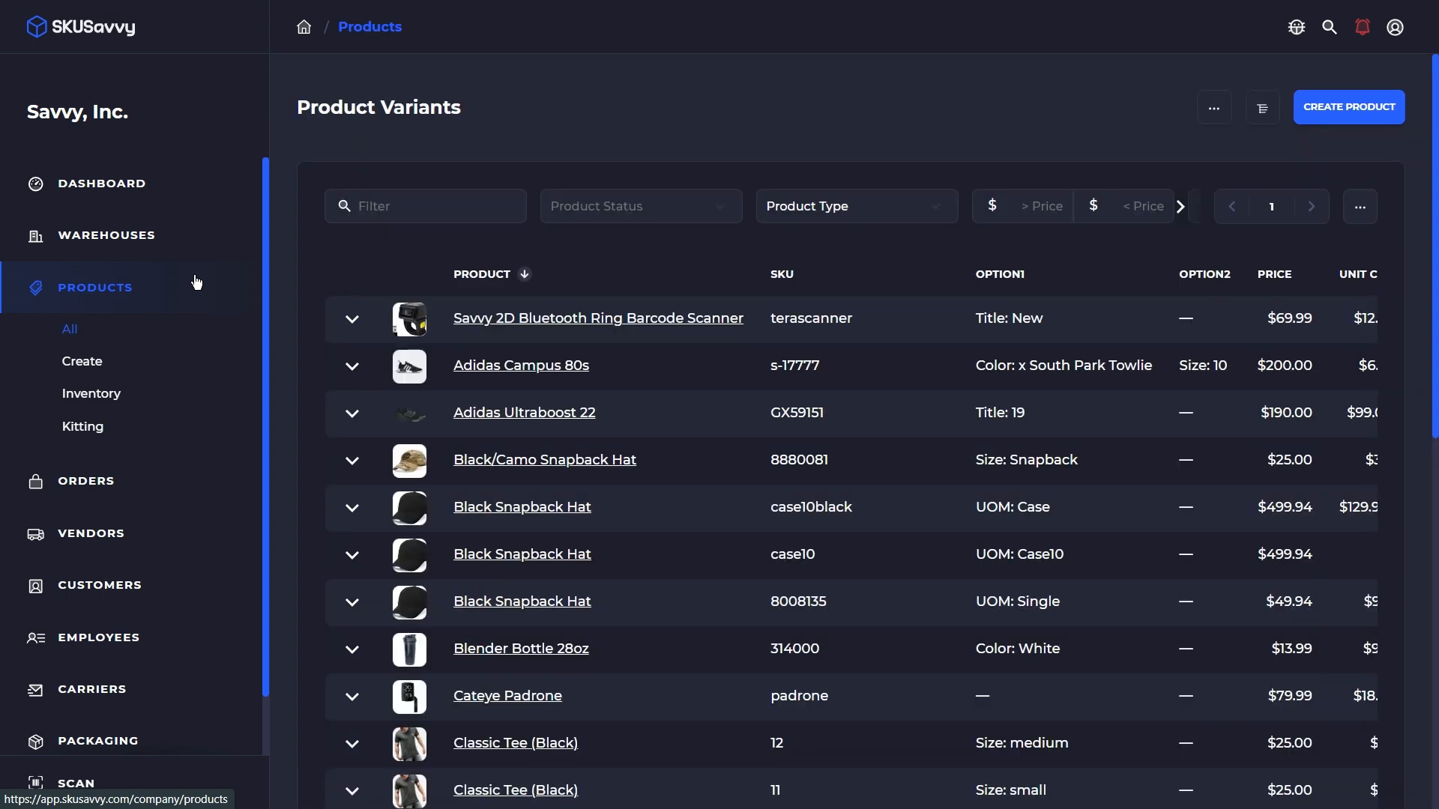